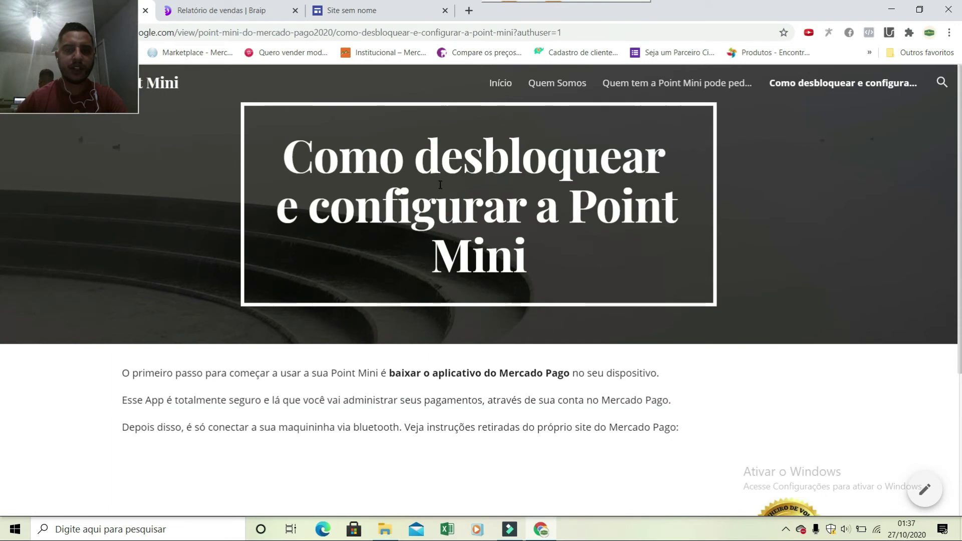
- Copy the reference page's title and create a new page named "Como desbloquear e configurar a Point Mini" in the site being built
right_click(440, 185)
click(461, 196)
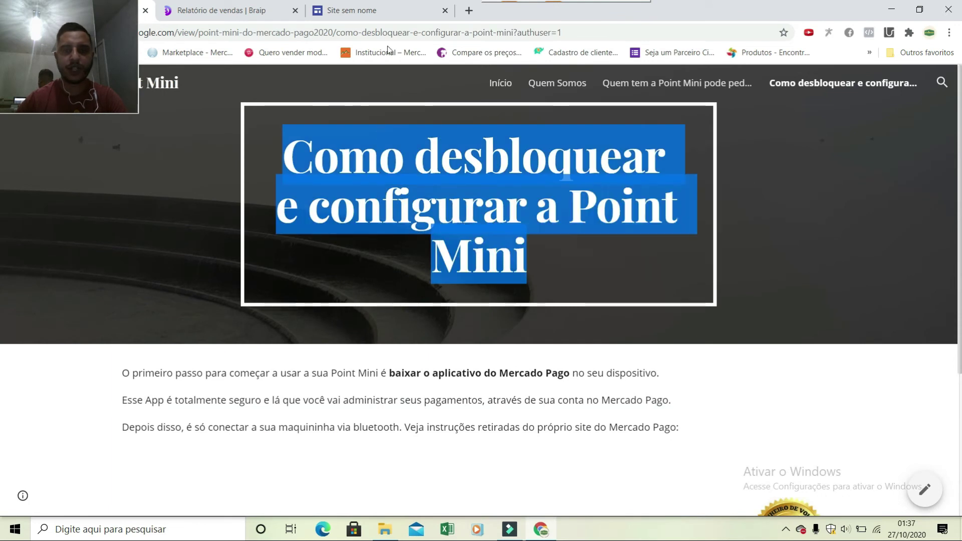
click(351, 10)
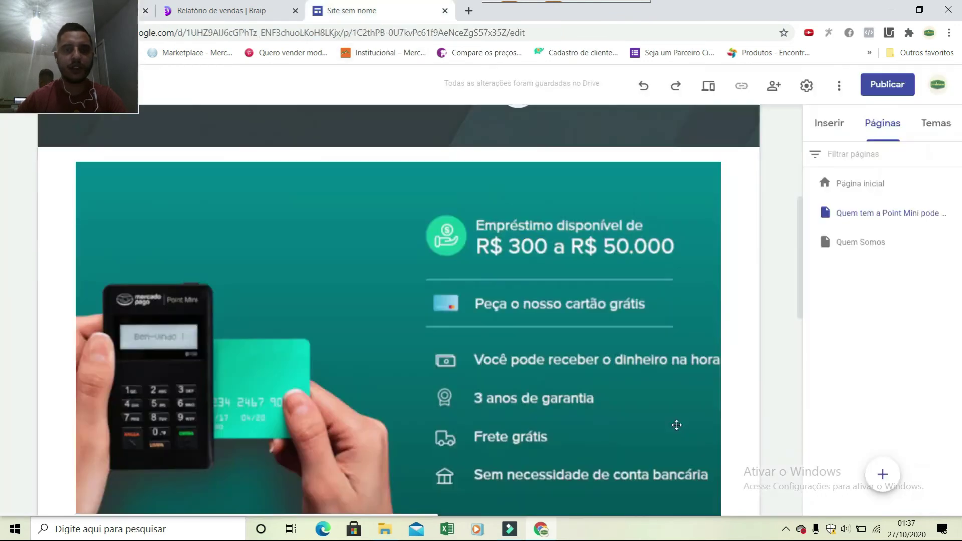
click(883, 473)
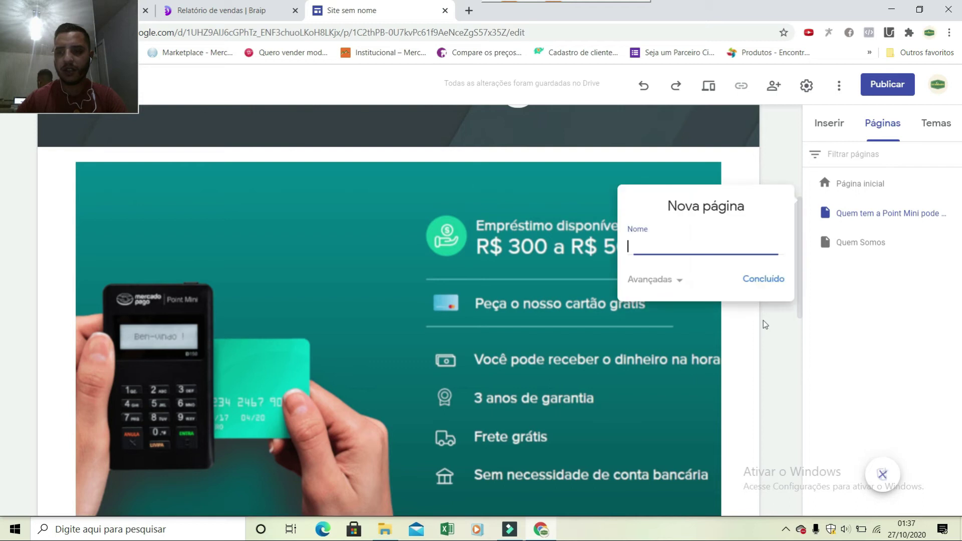
right_click(655, 247)
click(705, 337)
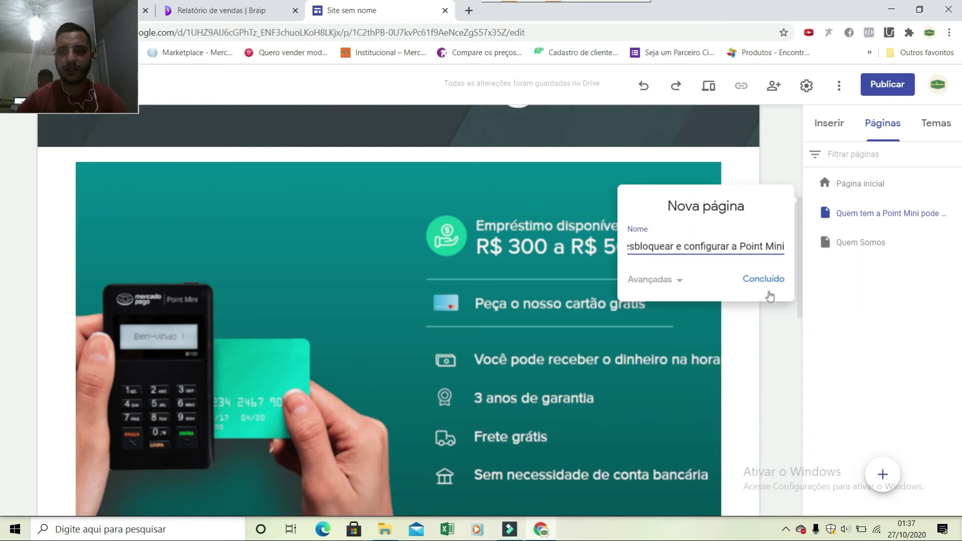
click(770, 283)
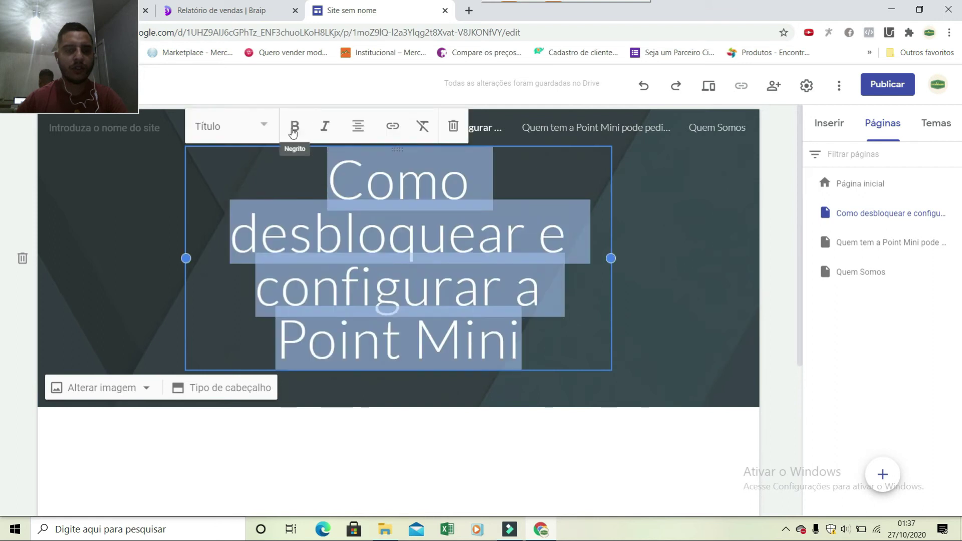
- Make the new page's header title bold
click(295, 126)
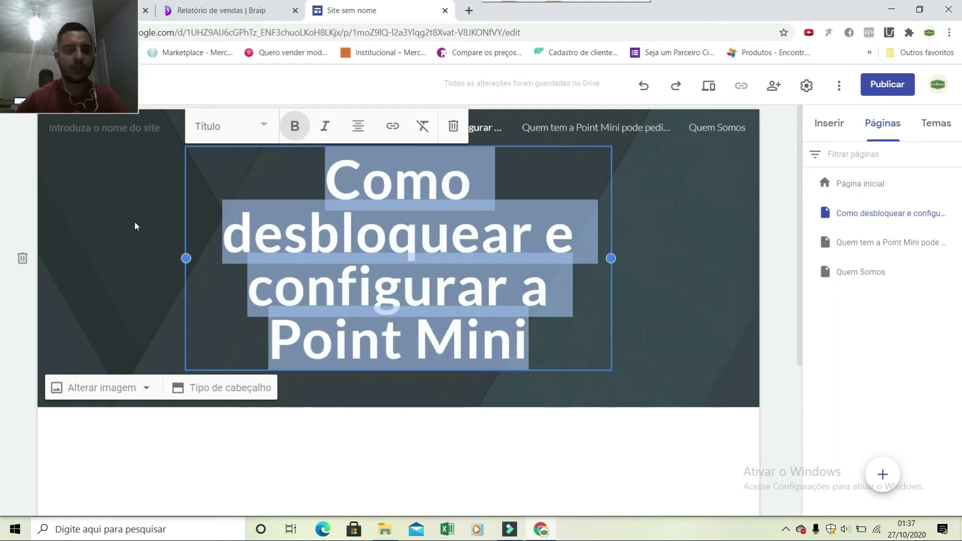
click(303, 416)
scroll(392, 420, down, 1)
scroll(393, 420, down, 1)
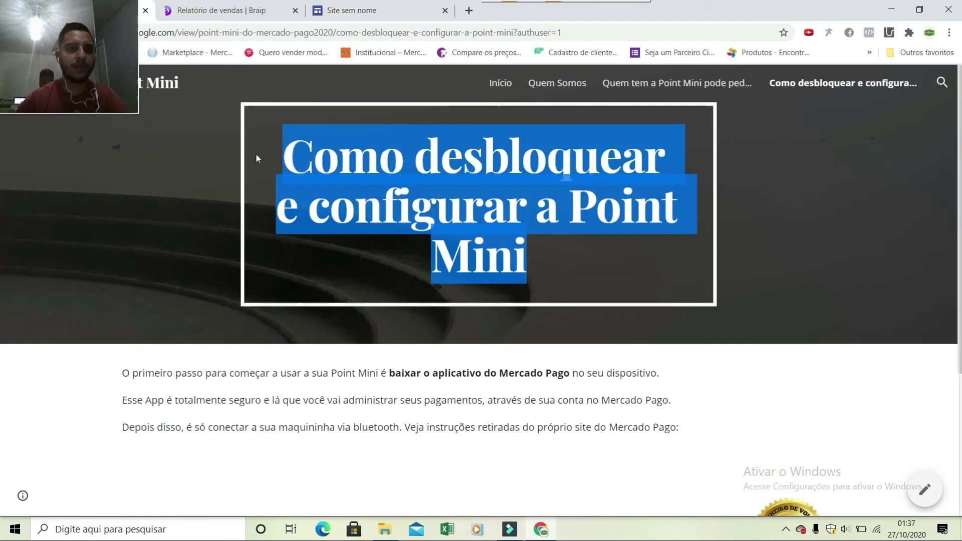
- Copy the three paragraphs below the header on the reference page, from "O primeiro passo" to "site do Mercado Pago:"
click(100, 10)
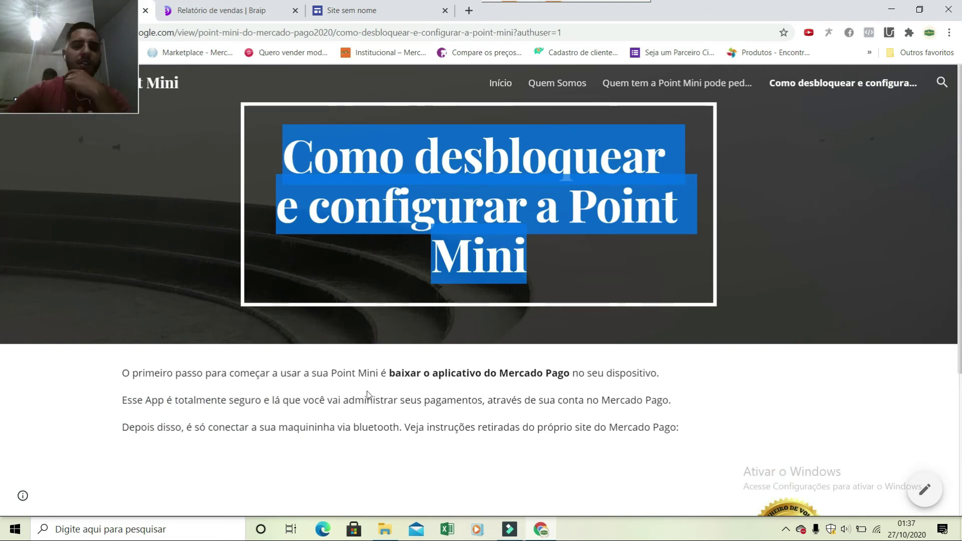
scroll(311, 388, down, 1)
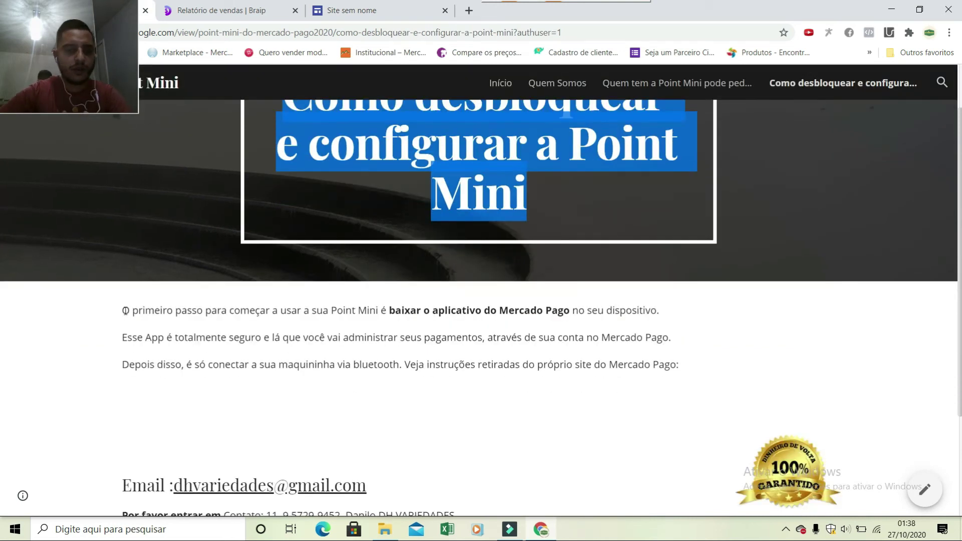
drag(122, 311, 199, 365)
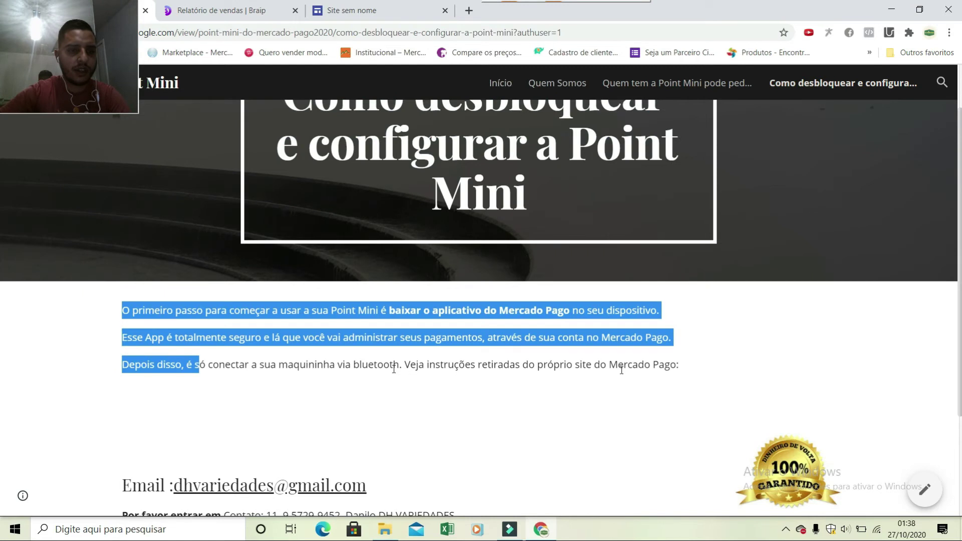
drag(682, 374, 681, 373)
right_click(628, 370)
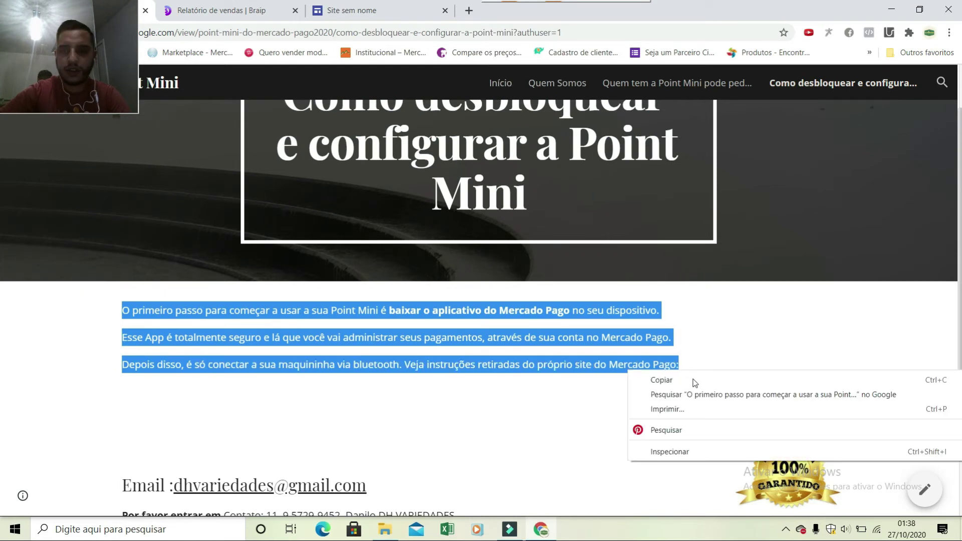
click(647, 381)
- Paste the copied paragraphs into a new text box below the header of the "Como desbloquear e configurar a Point Mini" page
click(361, 11)
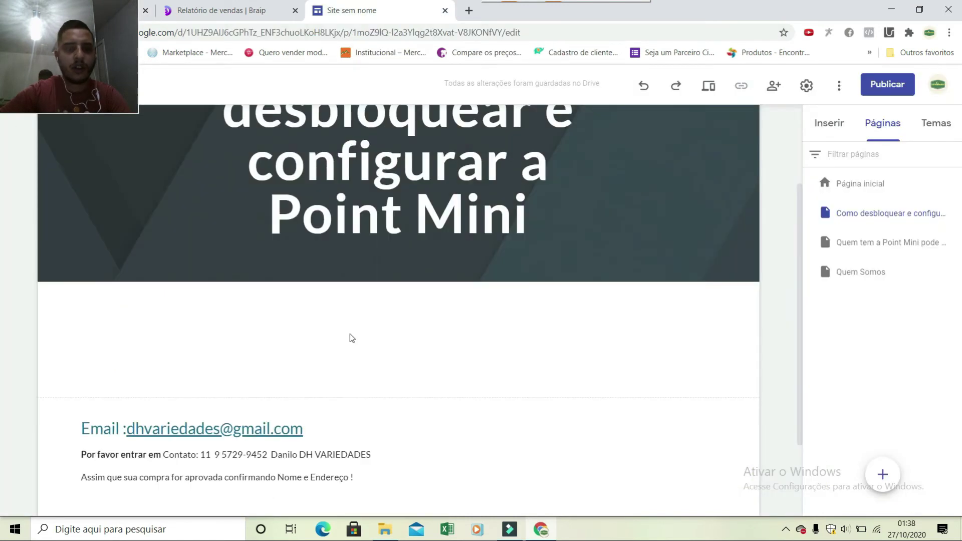
double_click(367, 344)
click(352, 336)
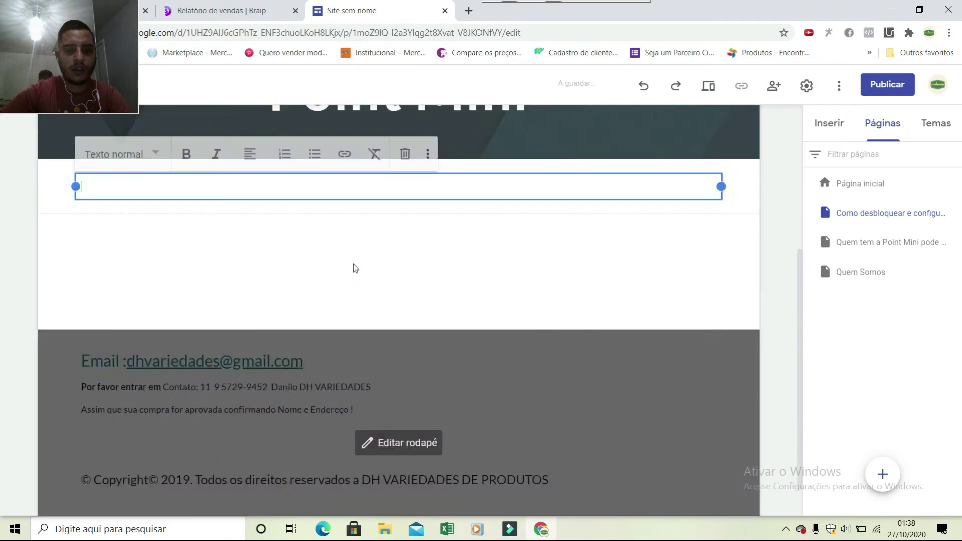
right_click(331, 184)
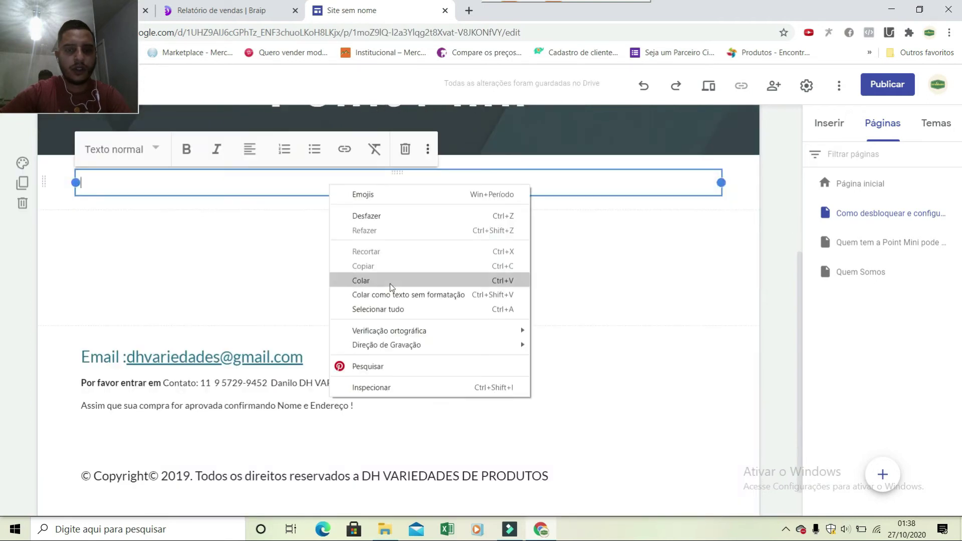
click(390, 284)
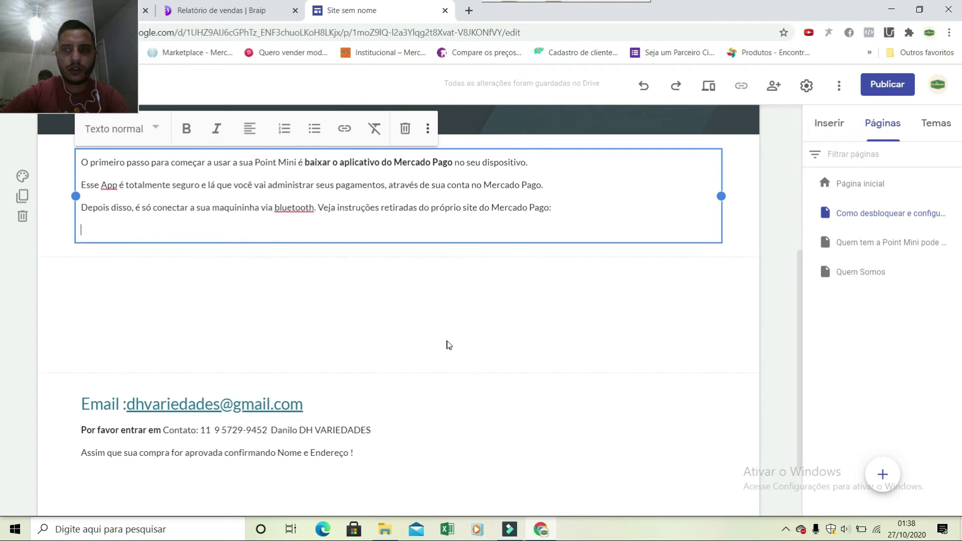
- Open Página inicial in the editor and check its content from the header down to the footer
scroll(446, 343, up, 3)
scroll(426, 324, up, 2)
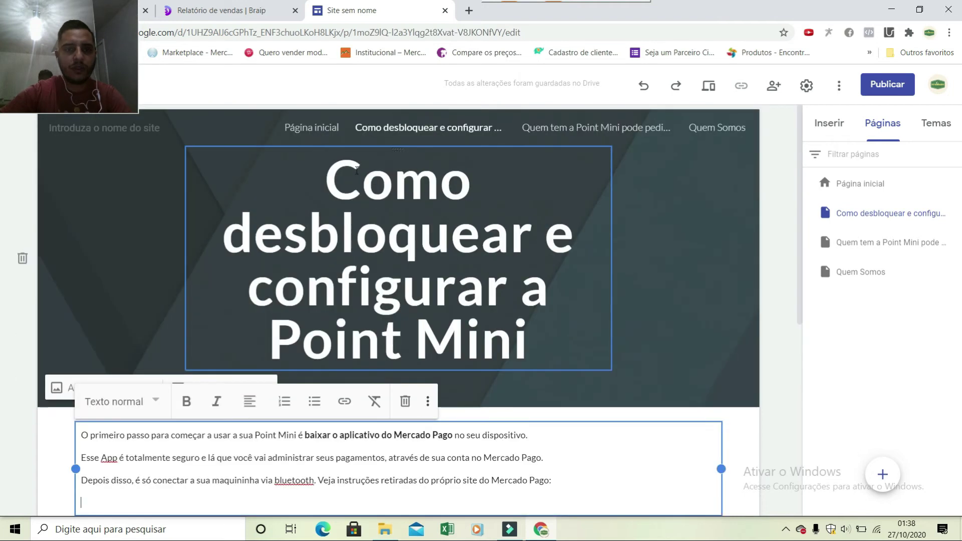
click(309, 128)
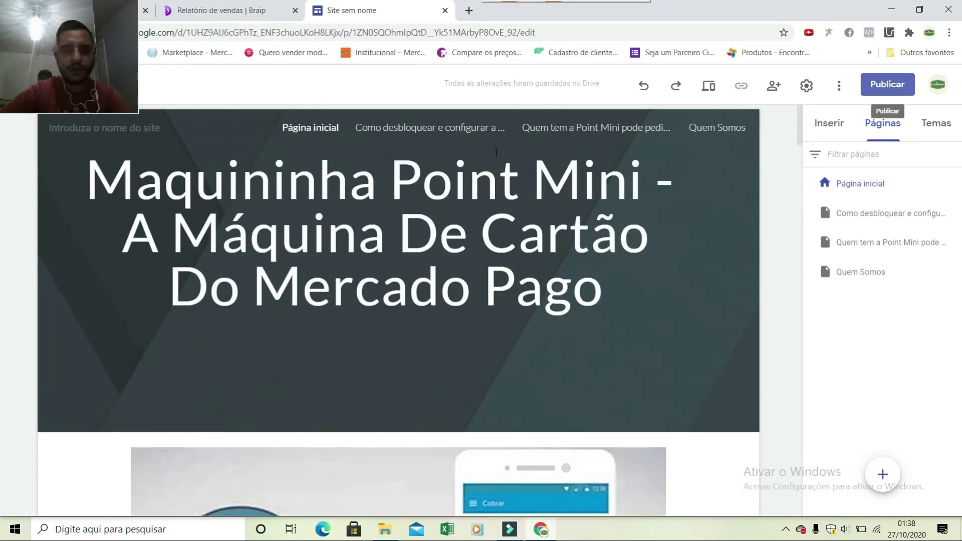
scroll(319, 323, down, 1)
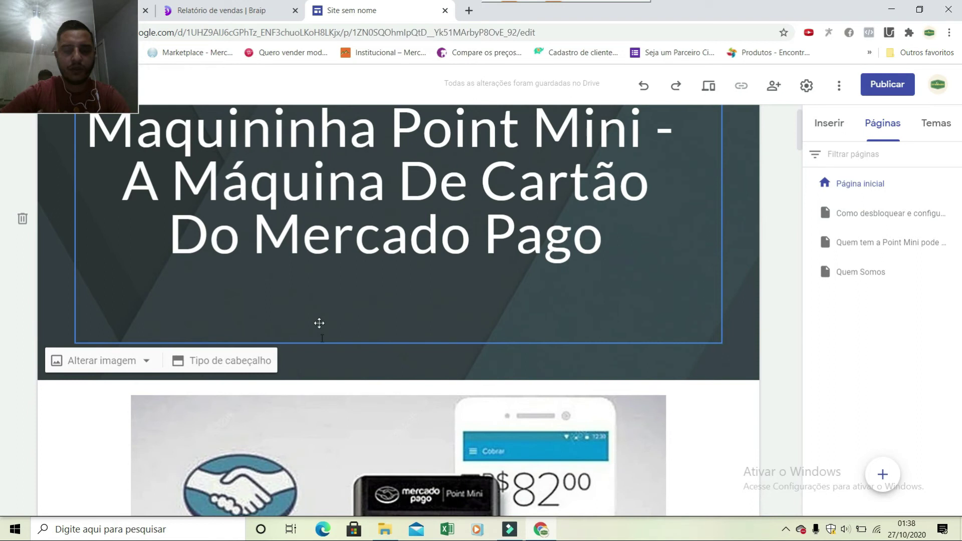
scroll(320, 324, down, 12)
scroll(395, 454, down, 10)
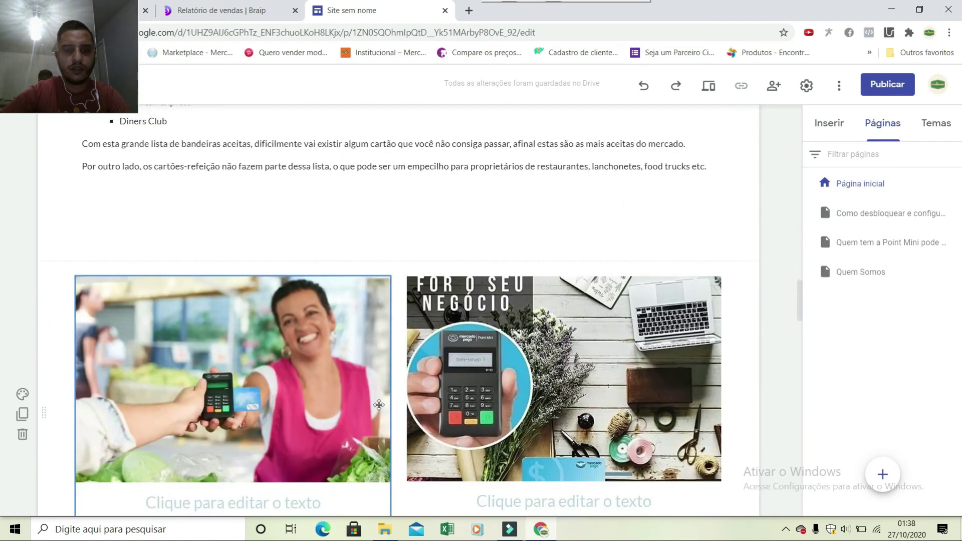
scroll(379, 406, down, 5)
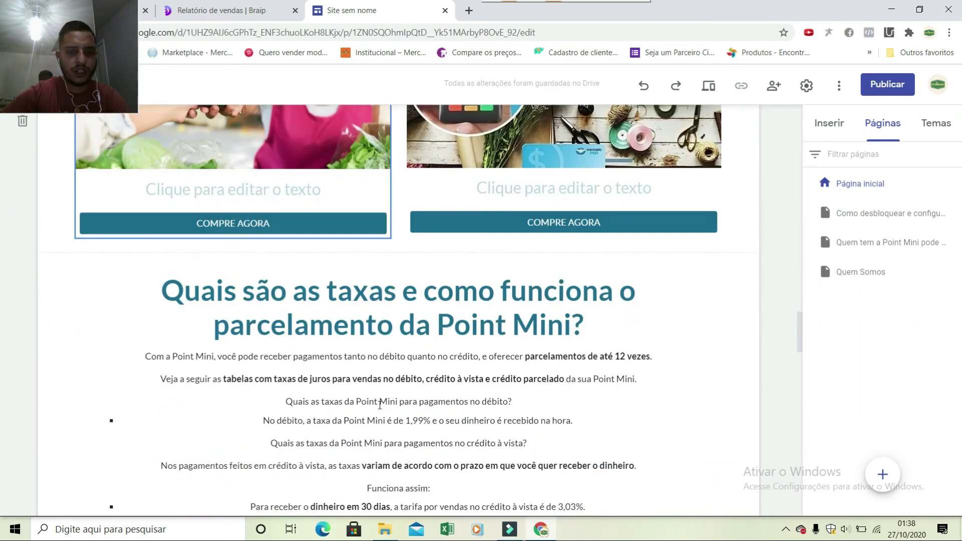
scroll(380, 405, down, 3)
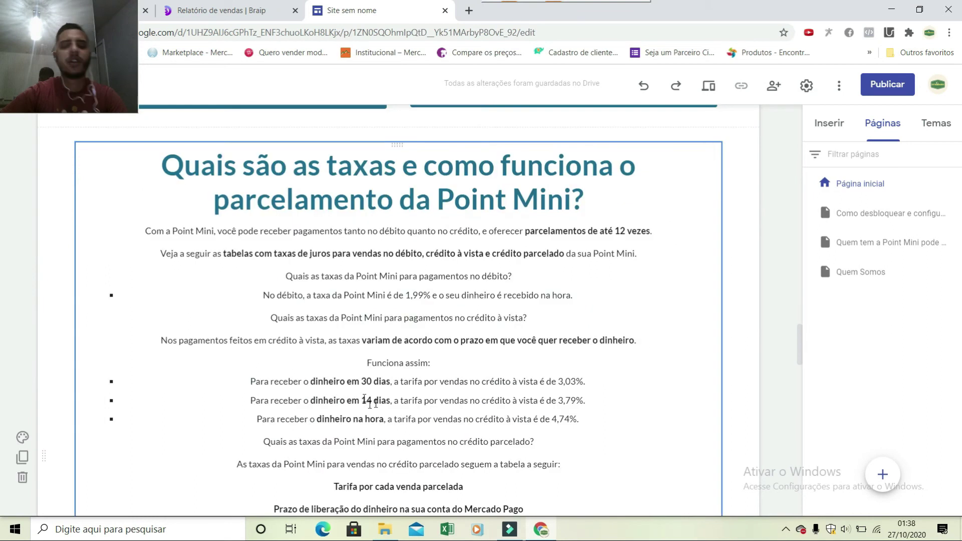
scroll(363, 399, down, 3)
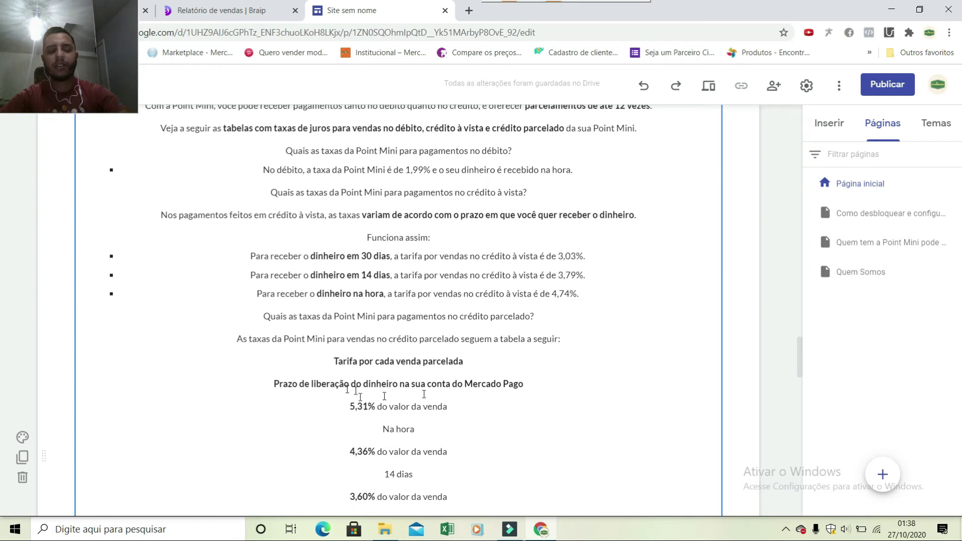
scroll(426, 395, down, 7)
scroll(428, 395, down, 11)
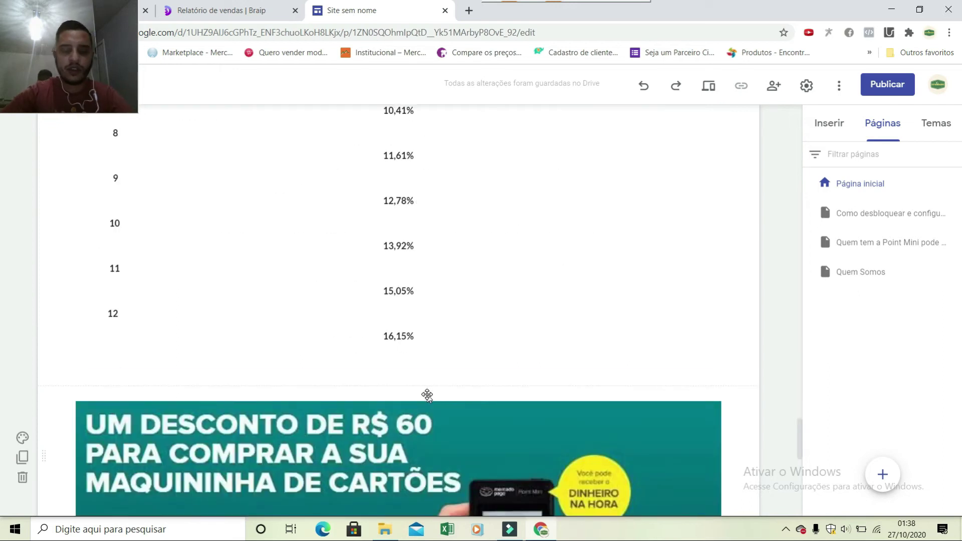
scroll(427, 396, down, 4)
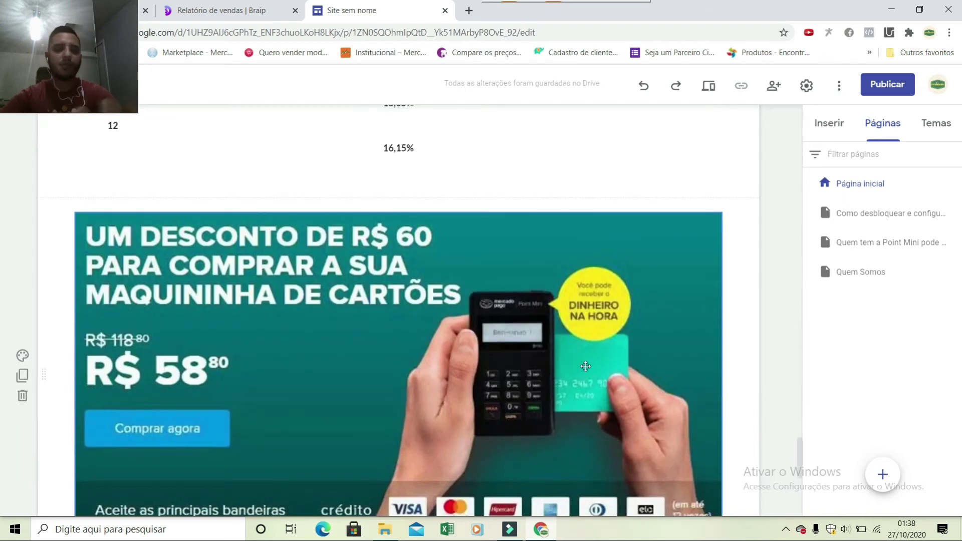
scroll(585, 367, down, 5)
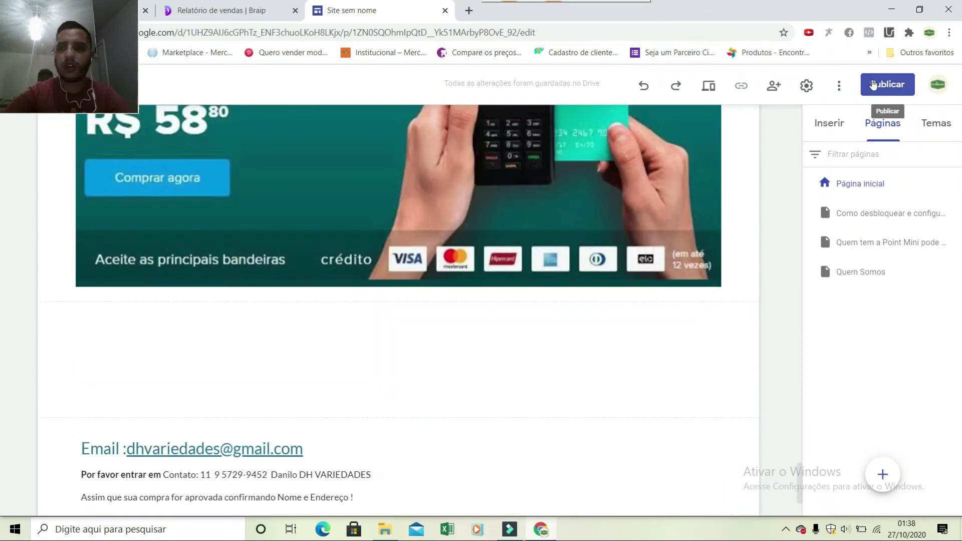
- Publish the site to the web with the address ending "minipoint2020"
click(877, 86)
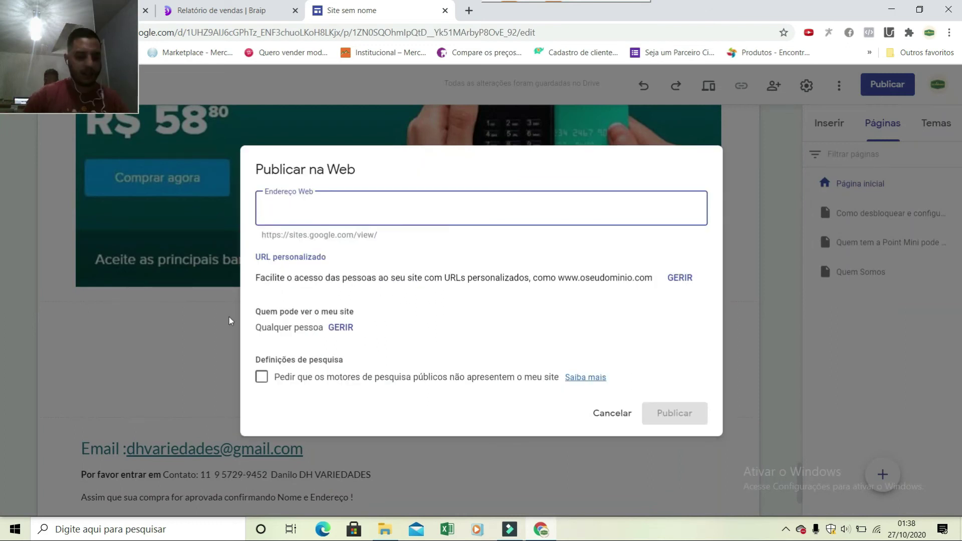
text(mi)
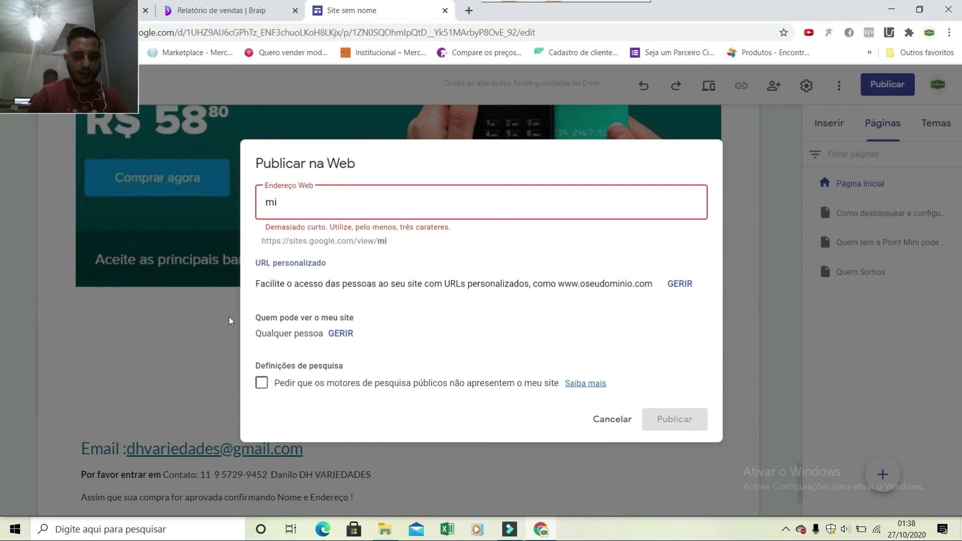
text(nipoint)
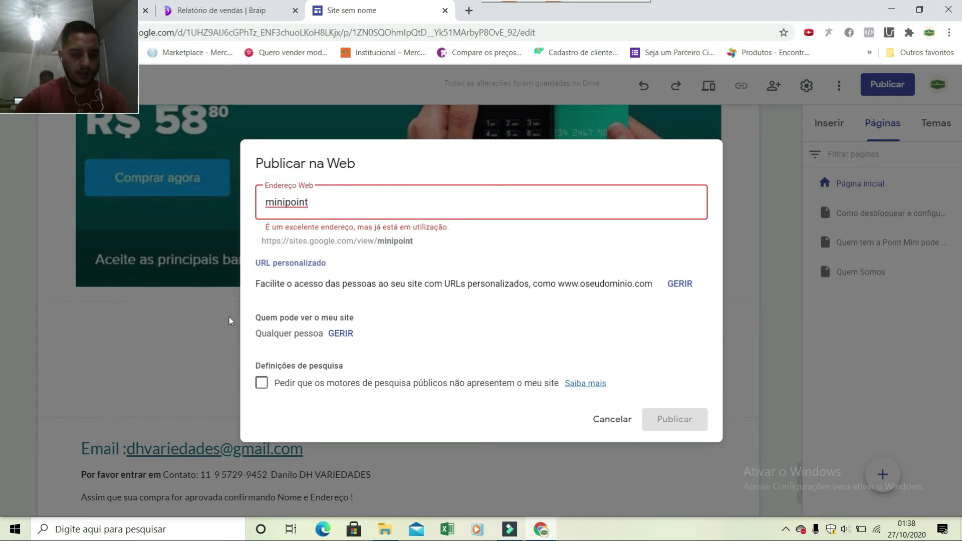
text(2020)
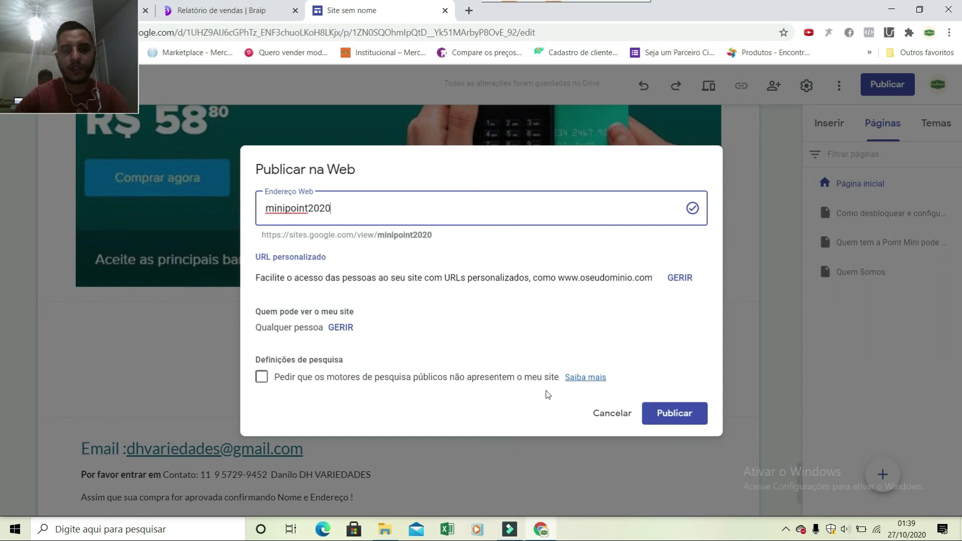
click(676, 414)
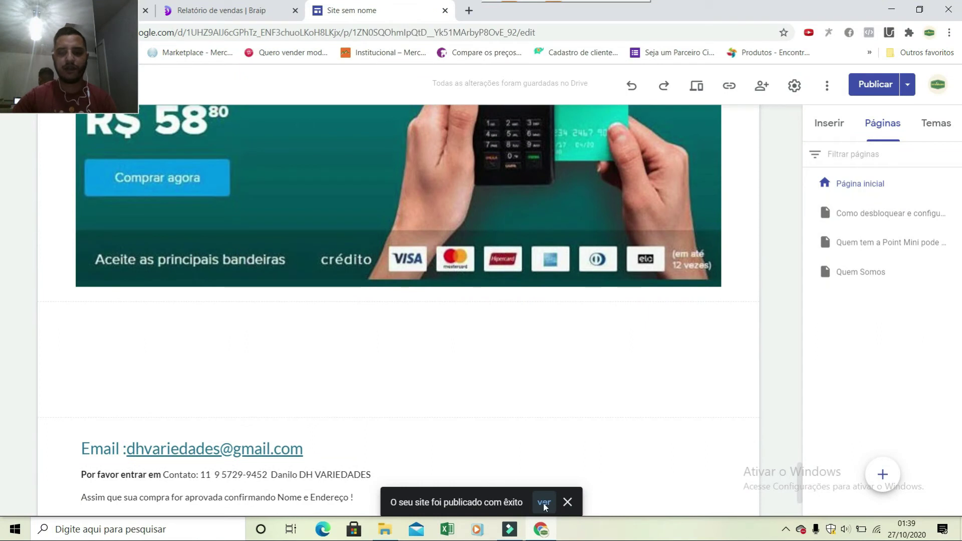
- Open the published site and review the home page down to the R$ 60 discount banner
click(544, 503)
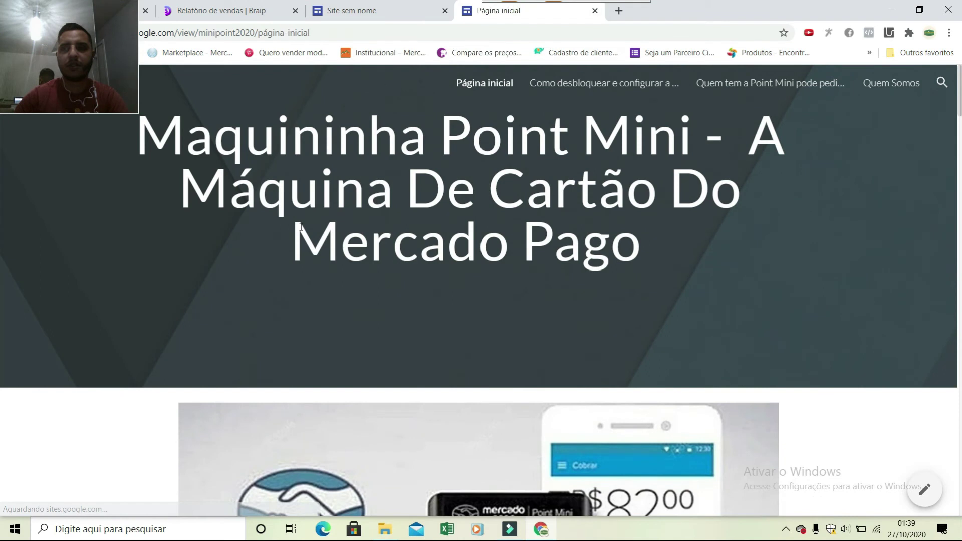
scroll(244, 227, down, 15)
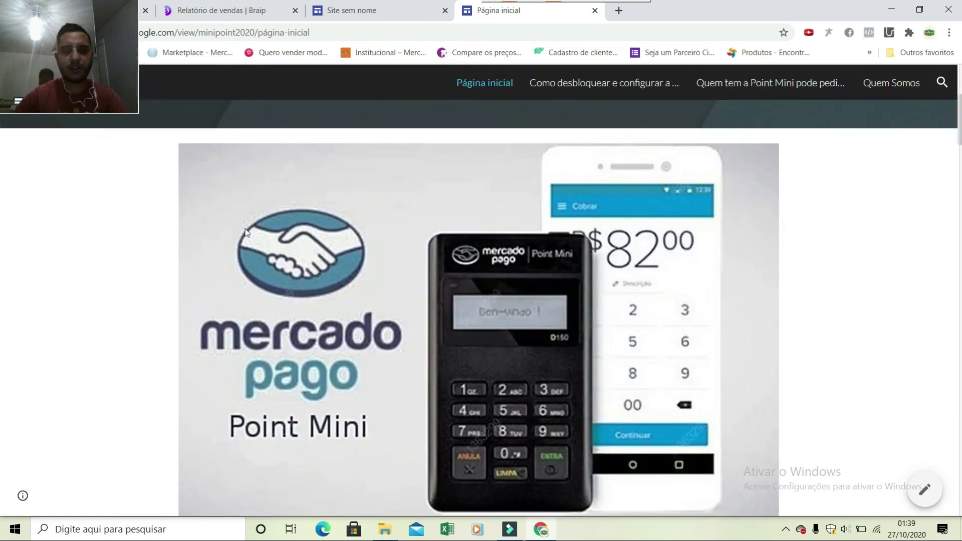
scroll(245, 230, down, 11)
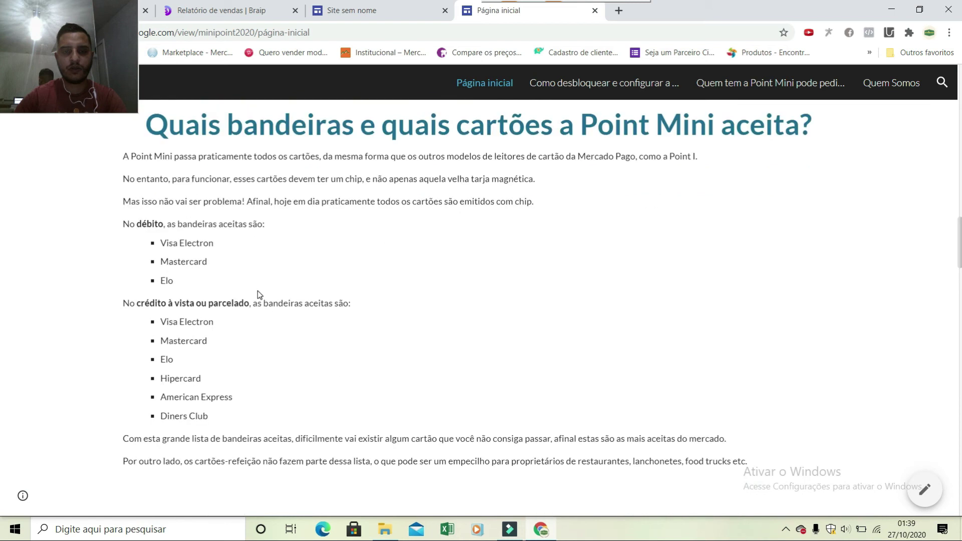
scroll(258, 292, down, 14)
scroll(258, 297, down, 16)
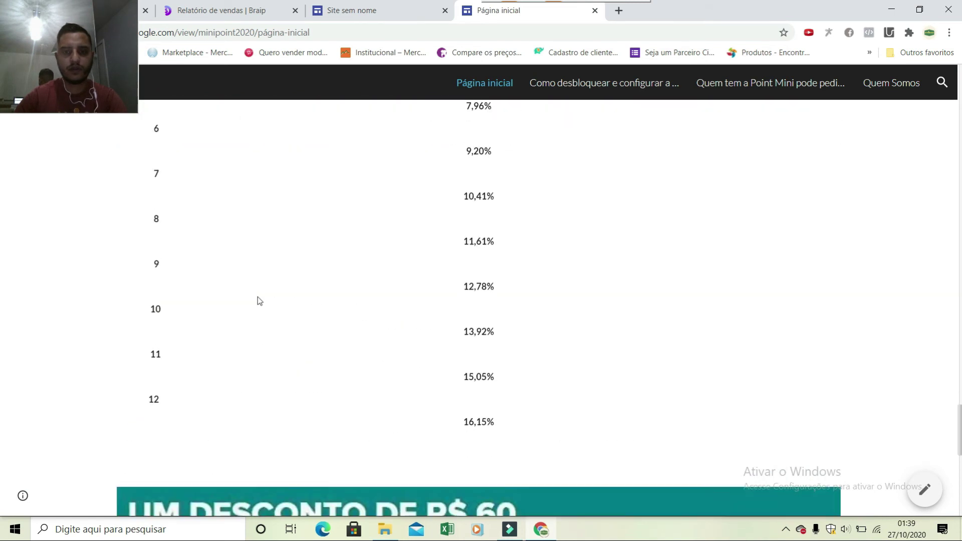
scroll(258, 297, down, 10)
scroll(260, 300, up, 4)
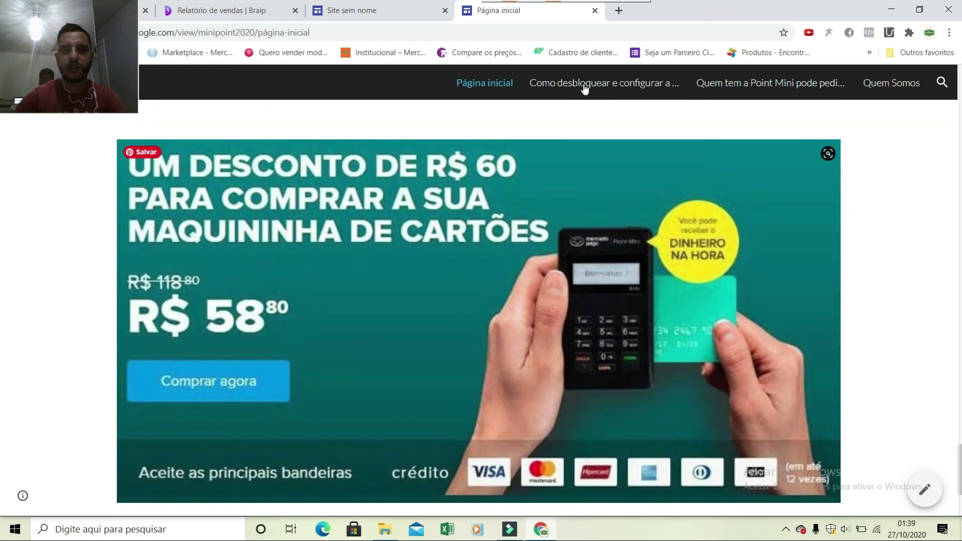
- Review the published "Como desbloquear e configurar a Point Mini", "Quem tem a Point Mini" and "Quem Somos" pages and return to Página inicial
click(585, 86)
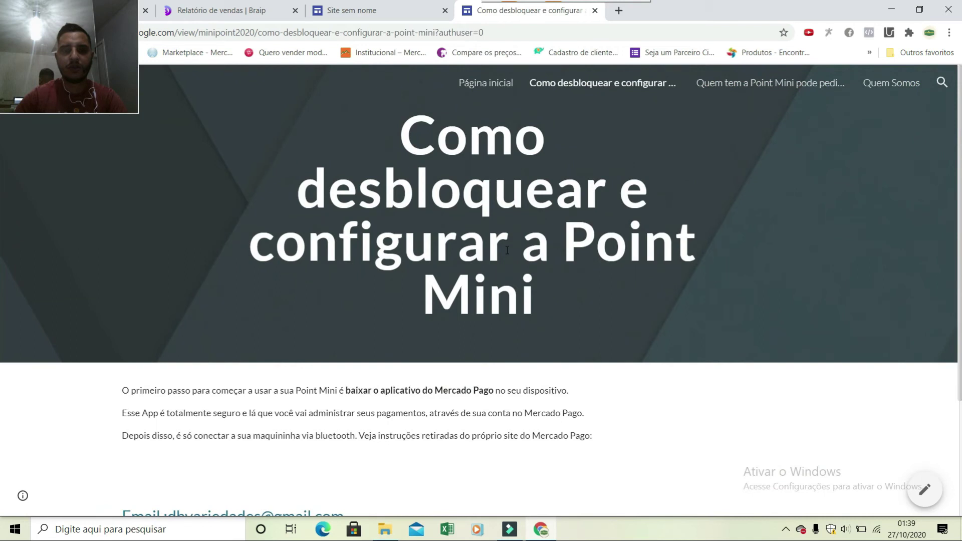
scroll(507, 250, down, 3)
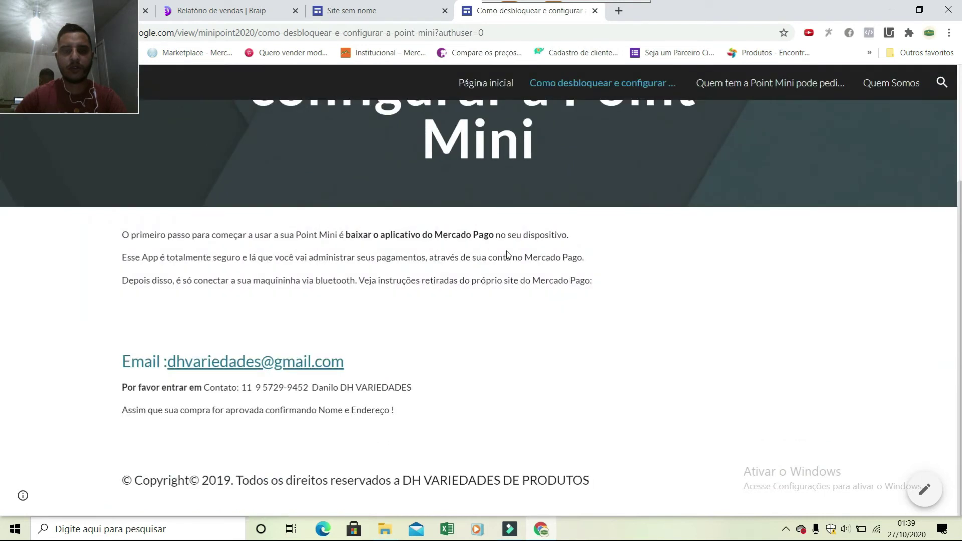
scroll(507, 255, up, 3)
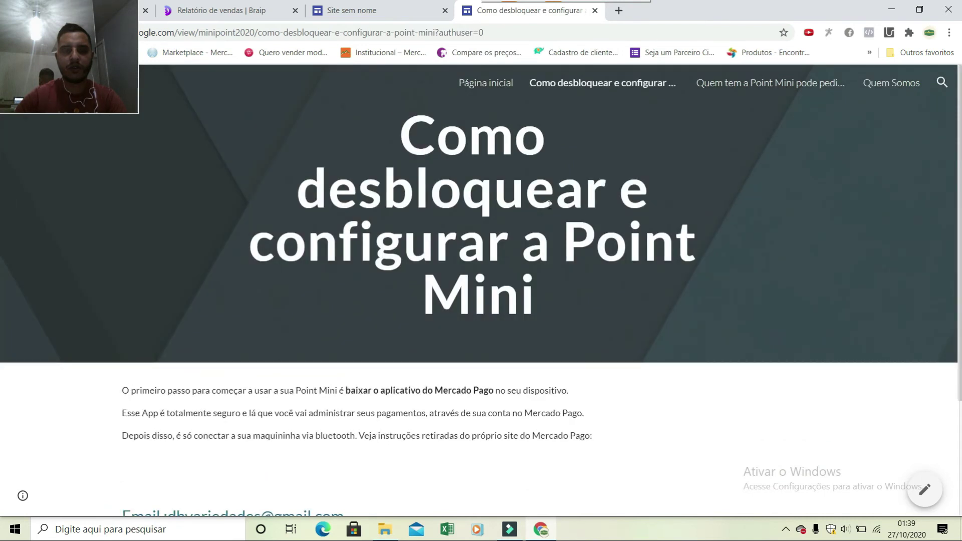
click(755, 85)
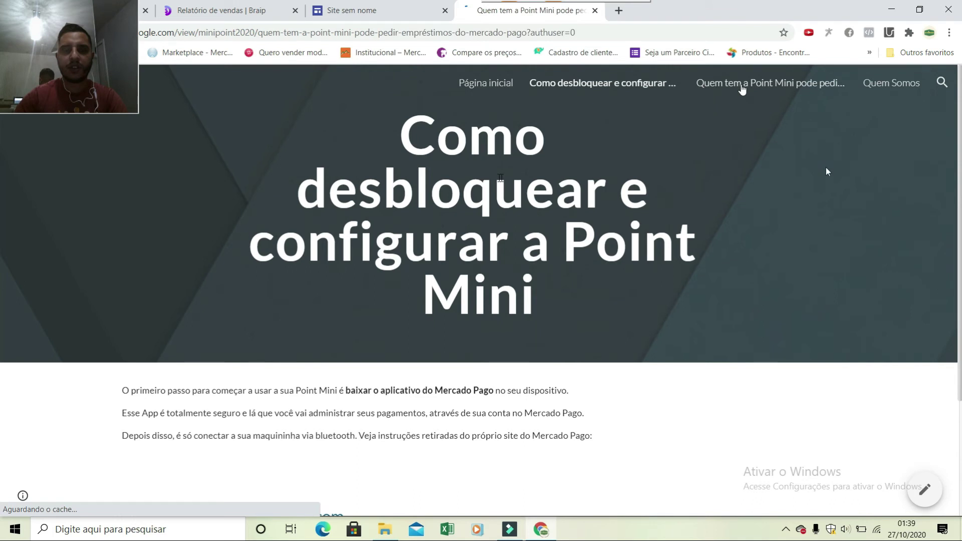
click(900, 86)
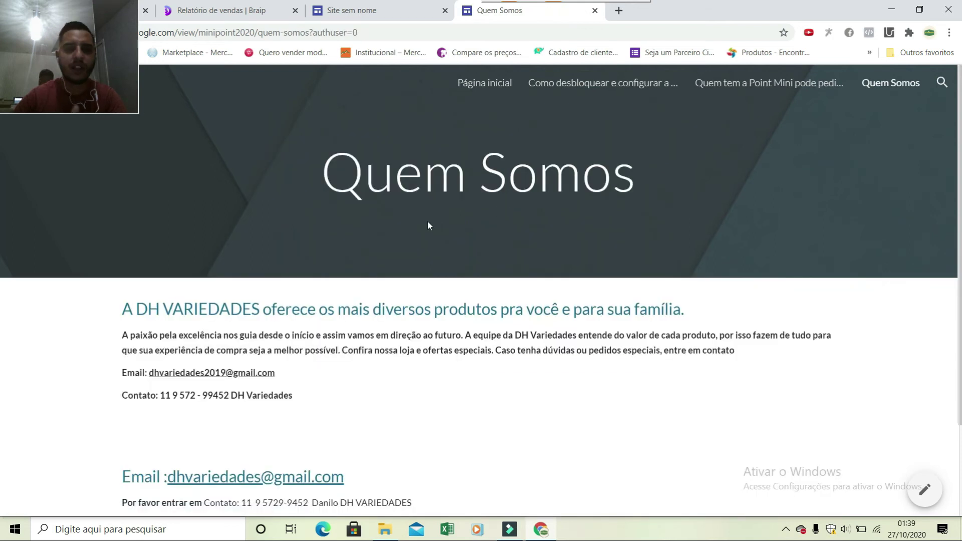
scroll(420, 242, down, 2)
scroll(424, 248, up, 2)
click(485, 83)
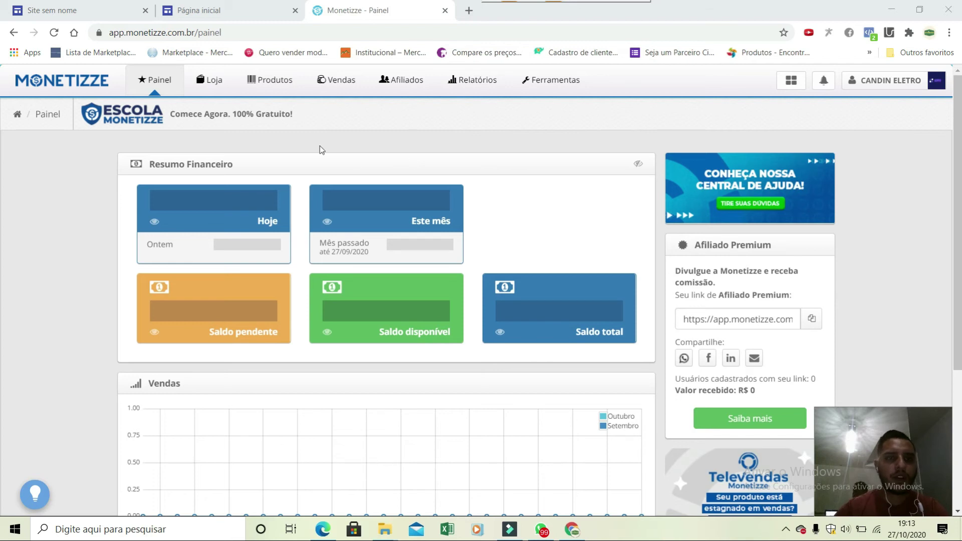
- Start a new product registration in Monetizze and bring its general data section into view
click(274, 84)
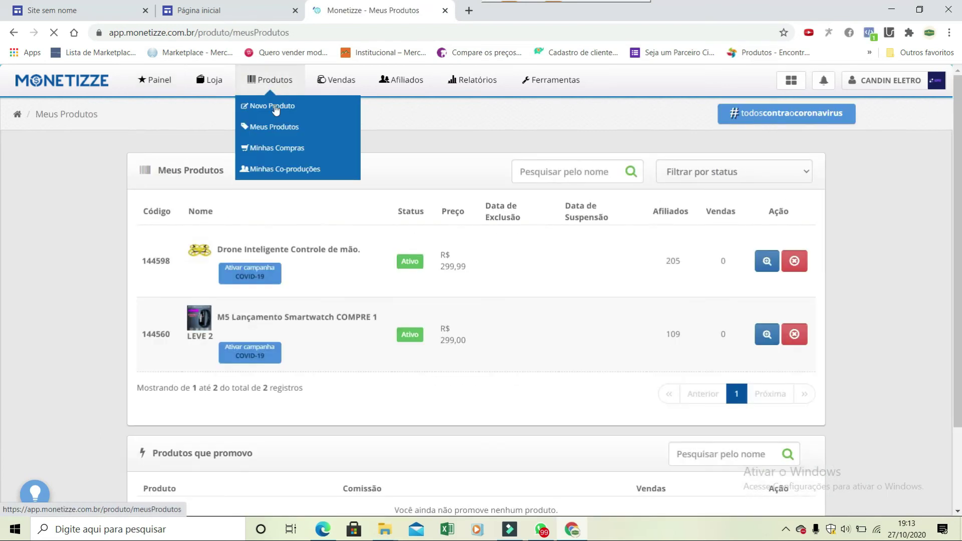
click(275, 107)
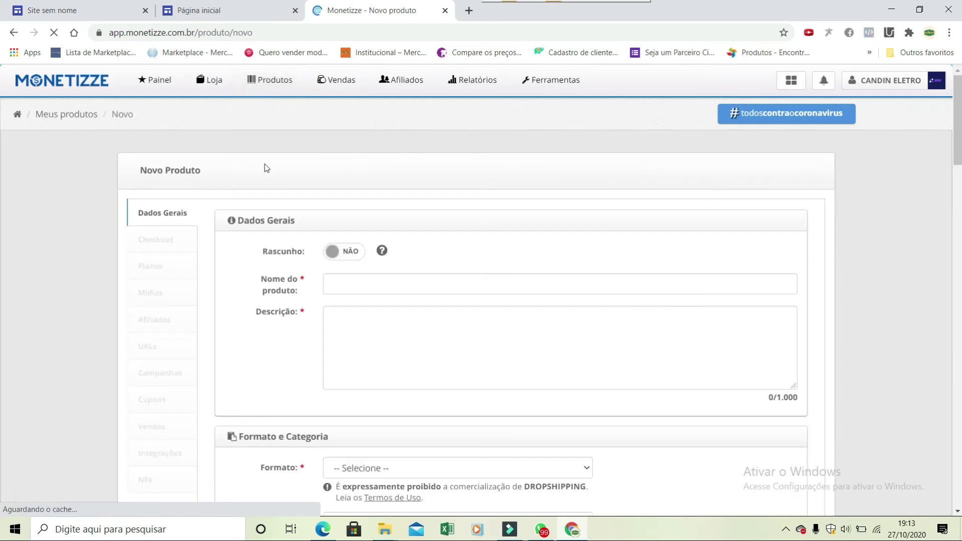
scroll(201, 226, down, 1)
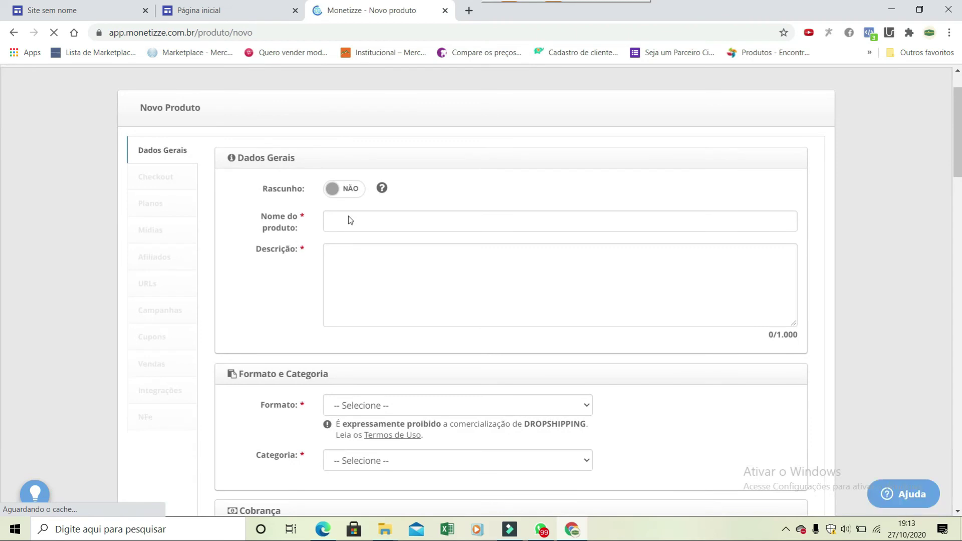
- Copy "Maquininha Point Mini" from the published home page's title and paste it as the product name
click(195, 10)
drag(693, 143, 136, 134)
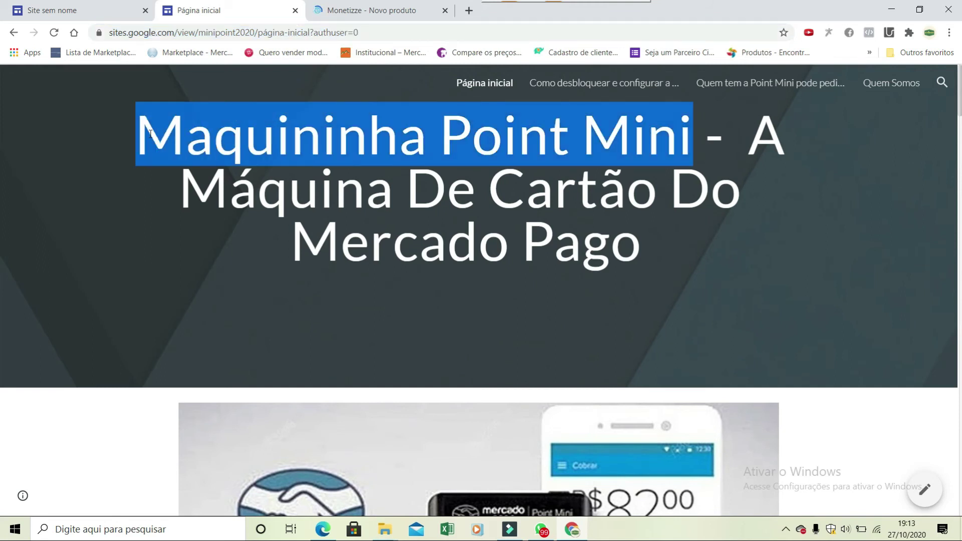
right_click(149, 131)
click(200, 140)
click(371, 10)
click(342, 221)
right_click(343, 222)
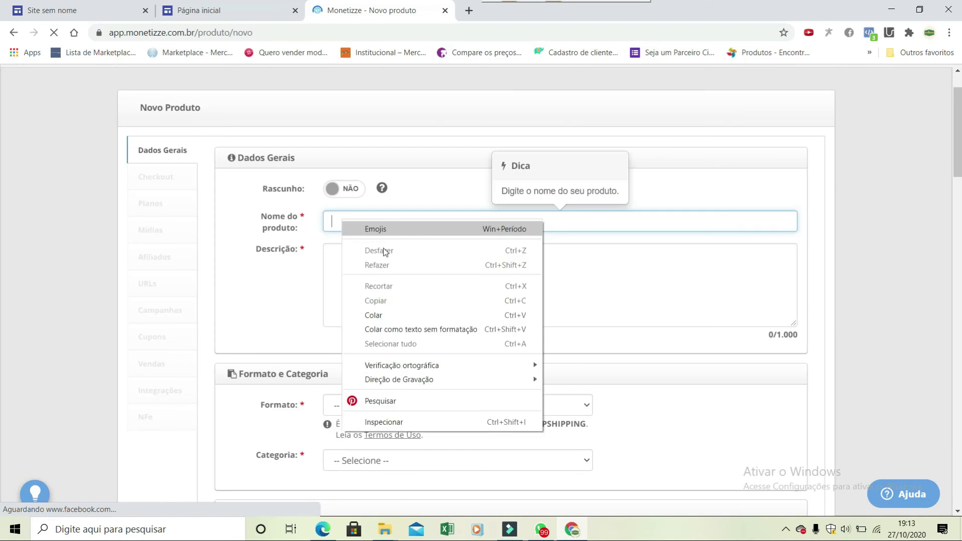
click(381, 315)
- Copy the paragraphs under "Point Mini é boa mesmo?" from the published home page and paste them as the product description
click(351, 266)
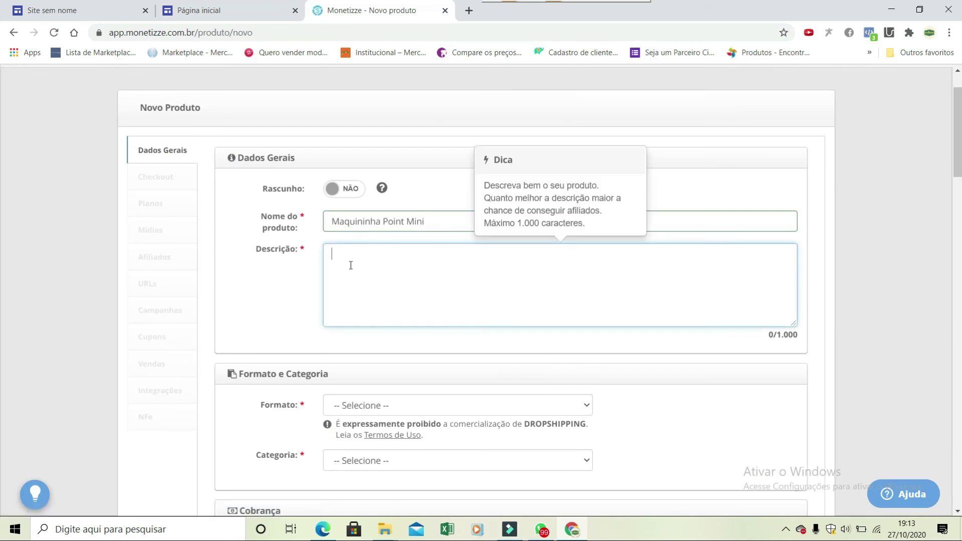
click(242, 12)
scroll(212, 282, down, 10)
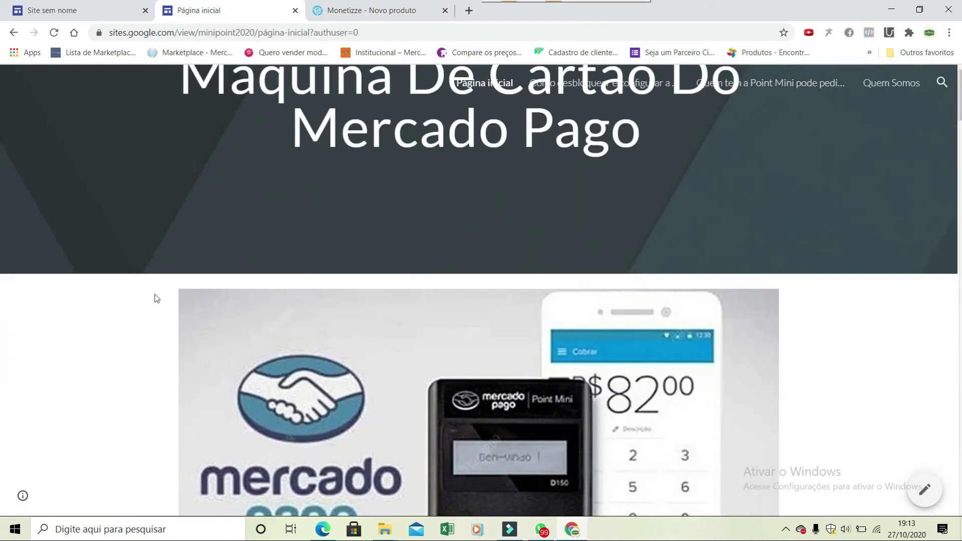
drag(121, 172, 453, 305)
right_click(453, 305)
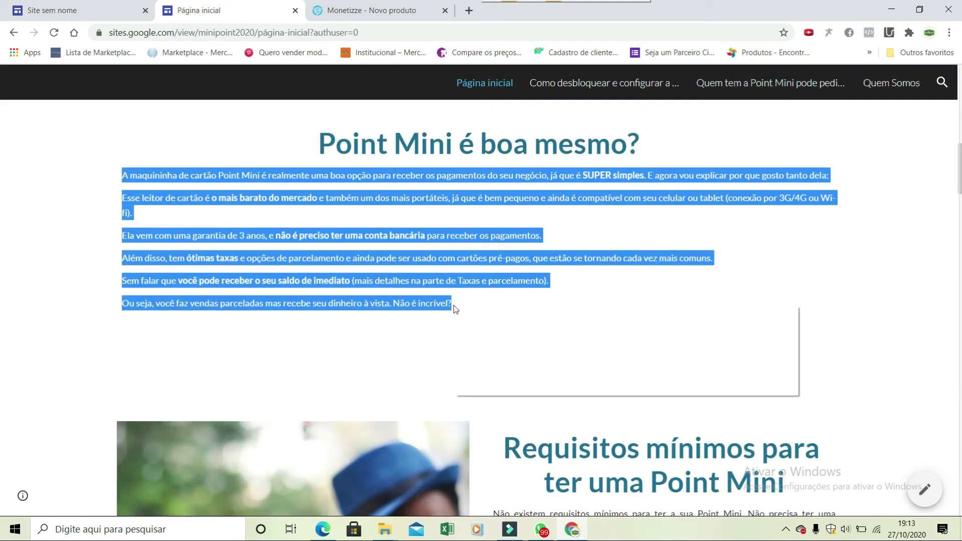
click(486, 311)
key(ctrl+Tab)
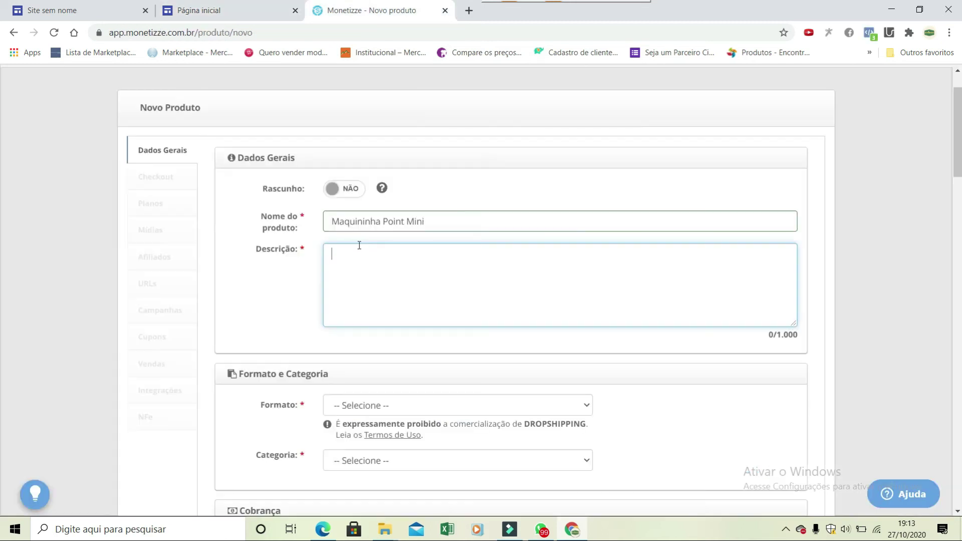
right_click(353, 255)
click(388, 352)
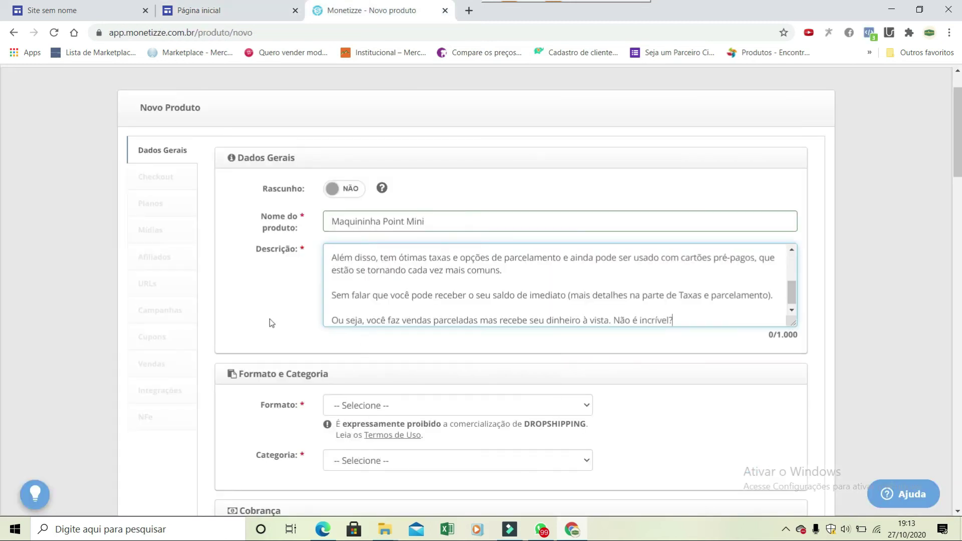
- Set the product's format to Produto Físico and its category to Administração e Negócios
scroll(268, 309, down, 5)
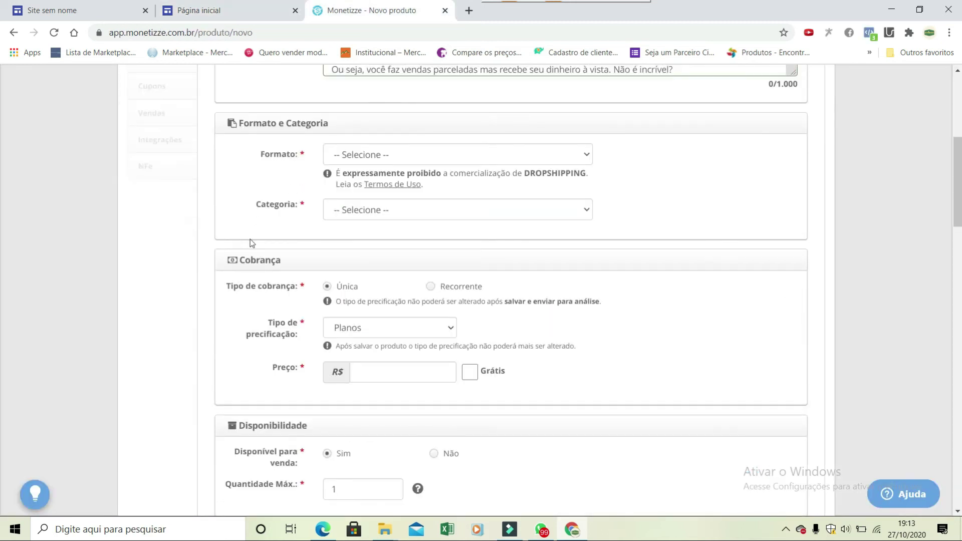
click(560, 153)
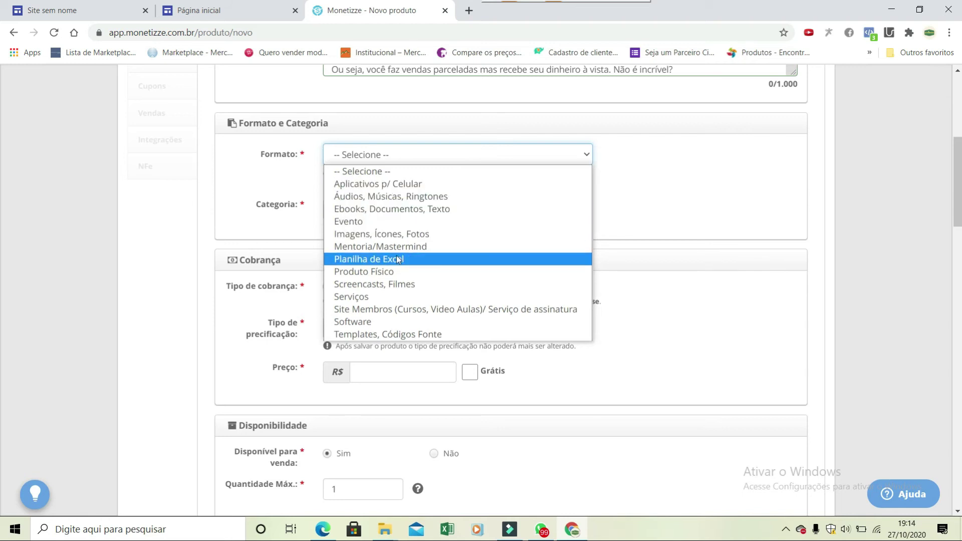
click(393, 272)
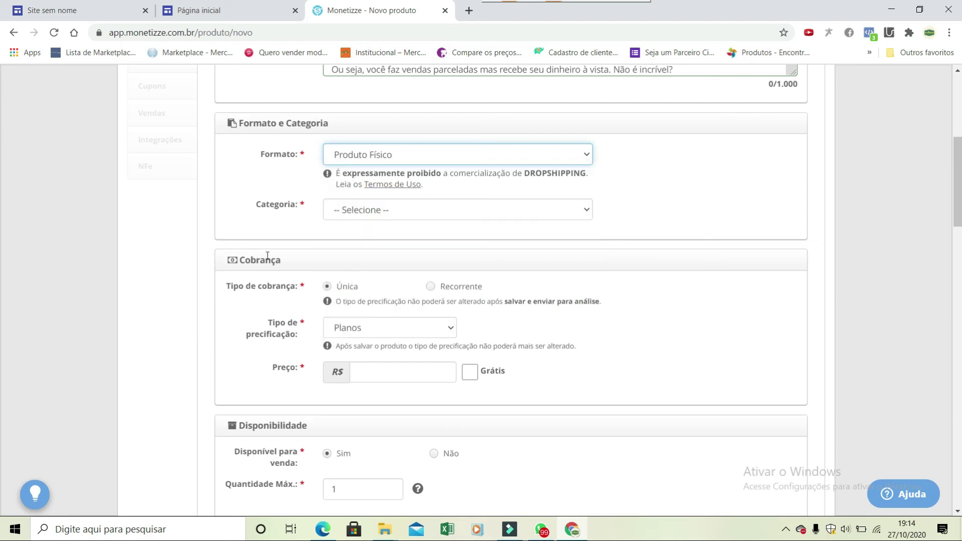
click(474, 210)
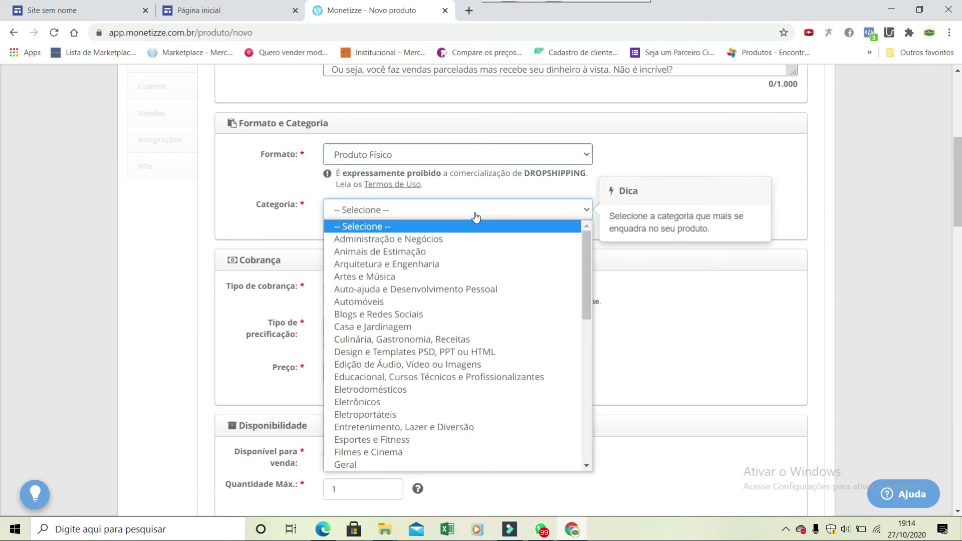
click(441, 236)
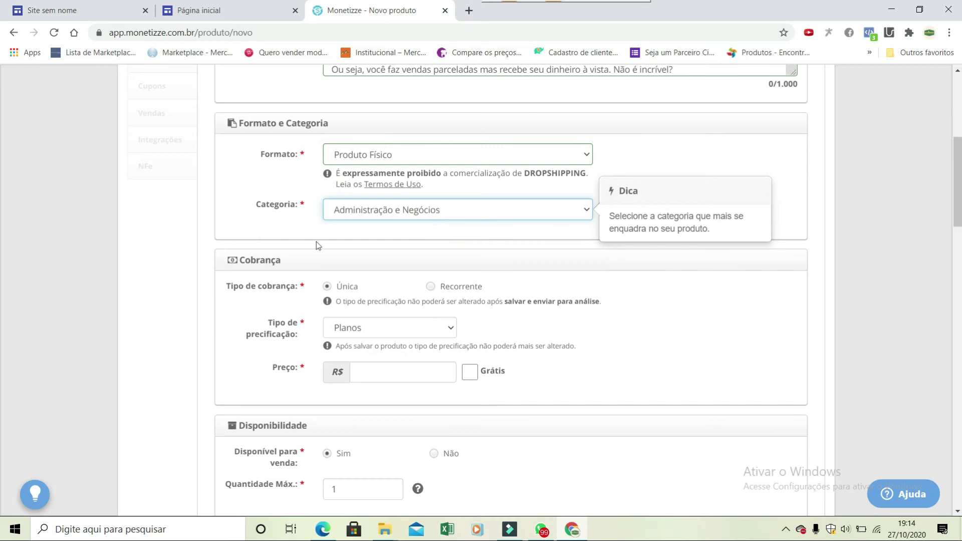
- Set the product's price to R$ 99,99 and its maximum quantity to 50
scroll(255, 238, down, 2)
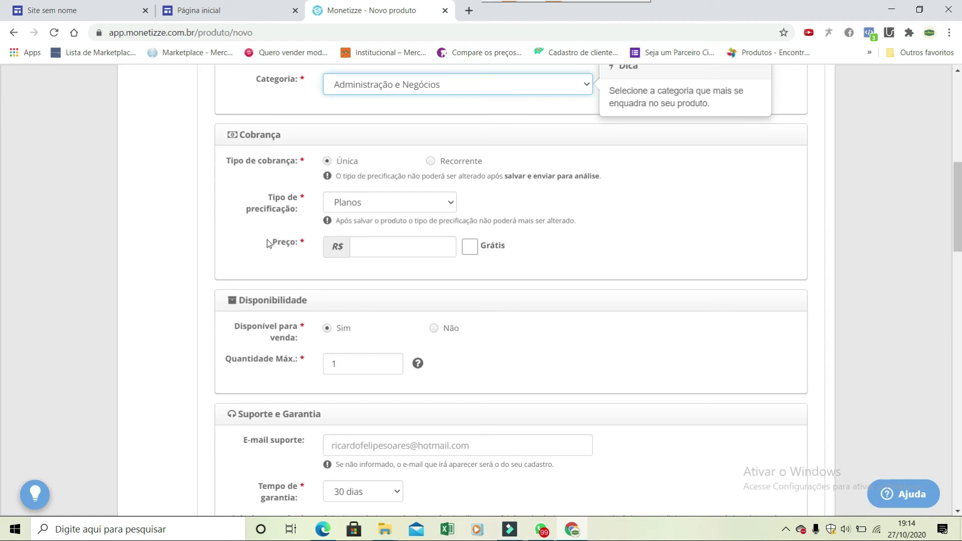
click(395, 253)
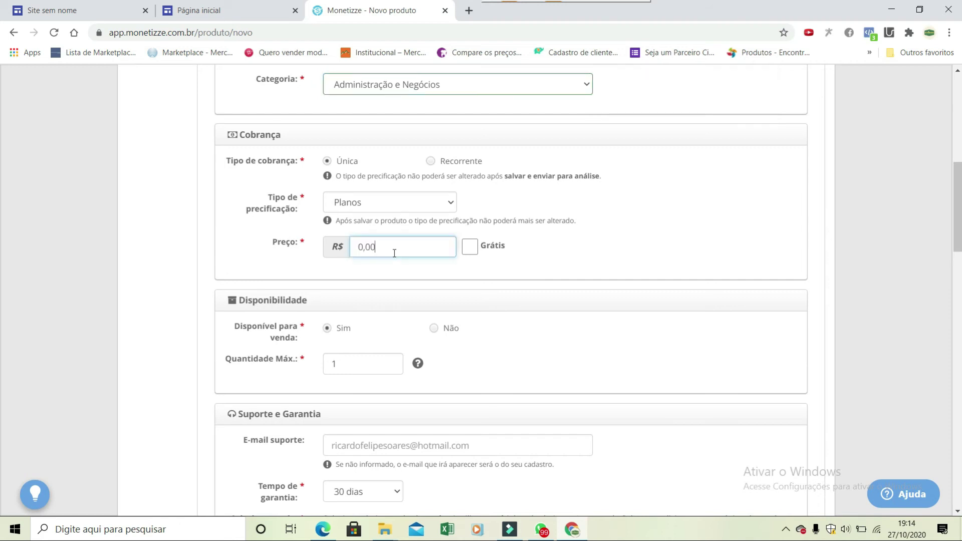
text(9999)
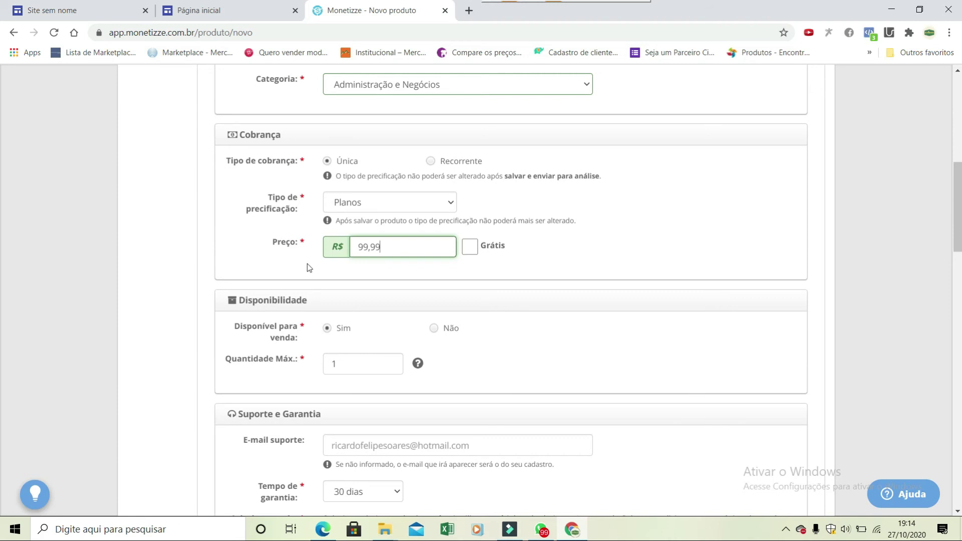
scroll(307, 266, down, 1)
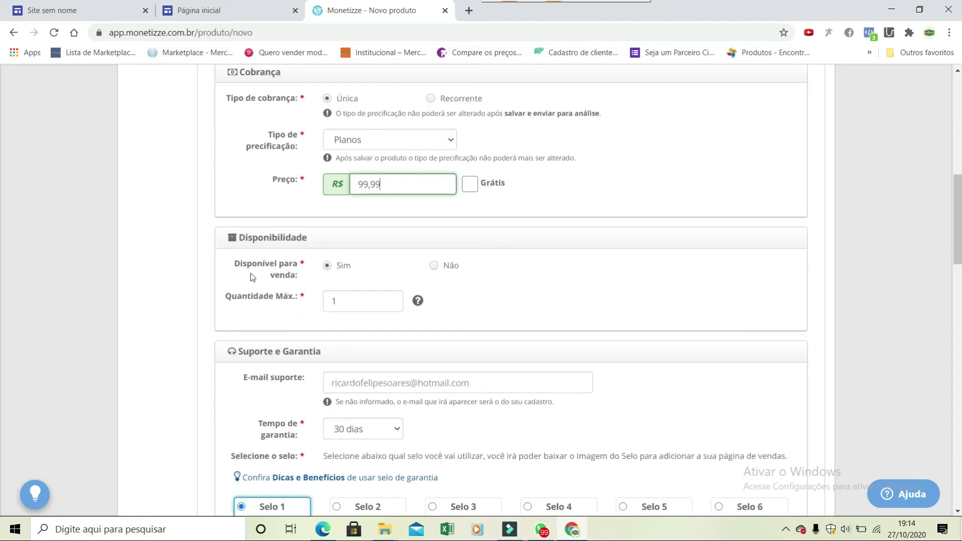
click(343, 302)
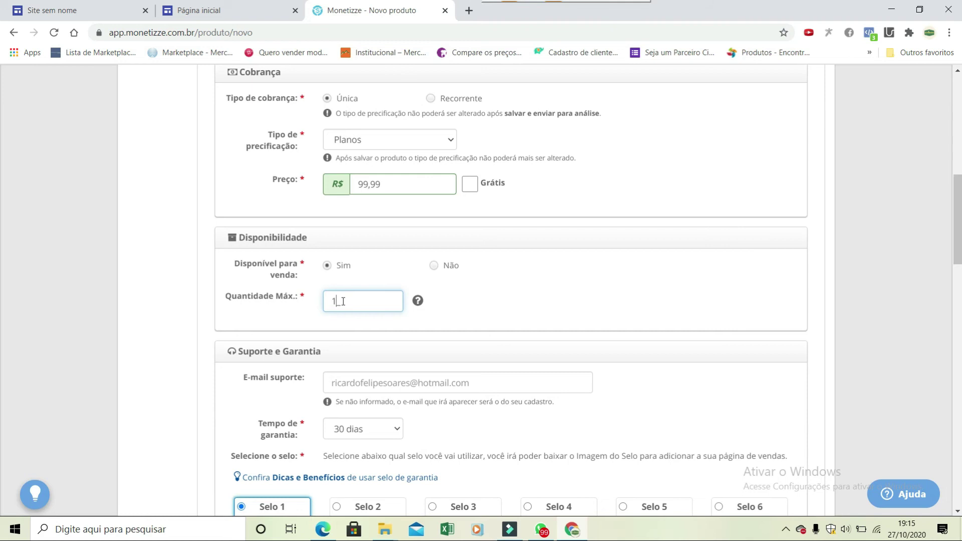
key(BackSpace)
text(50)
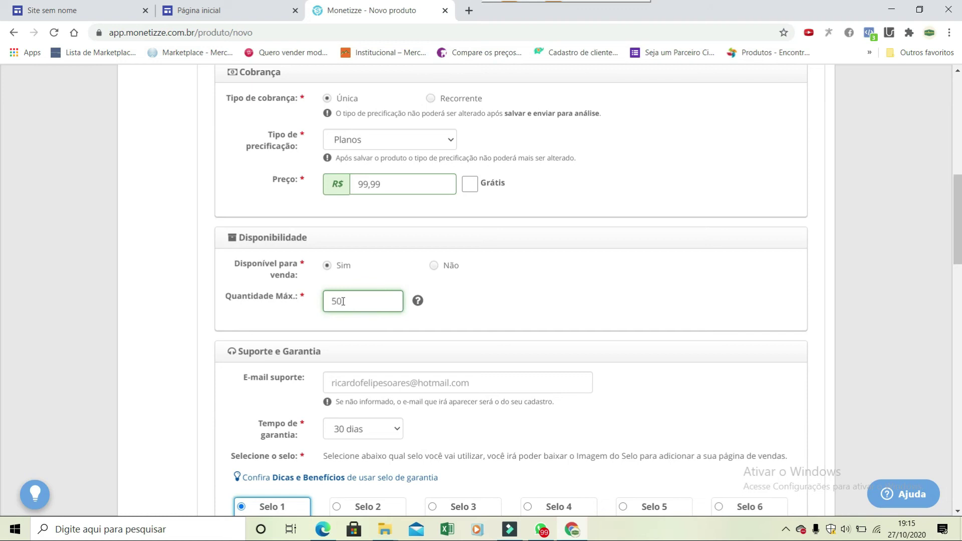
scroll(356, 322, down, 11)
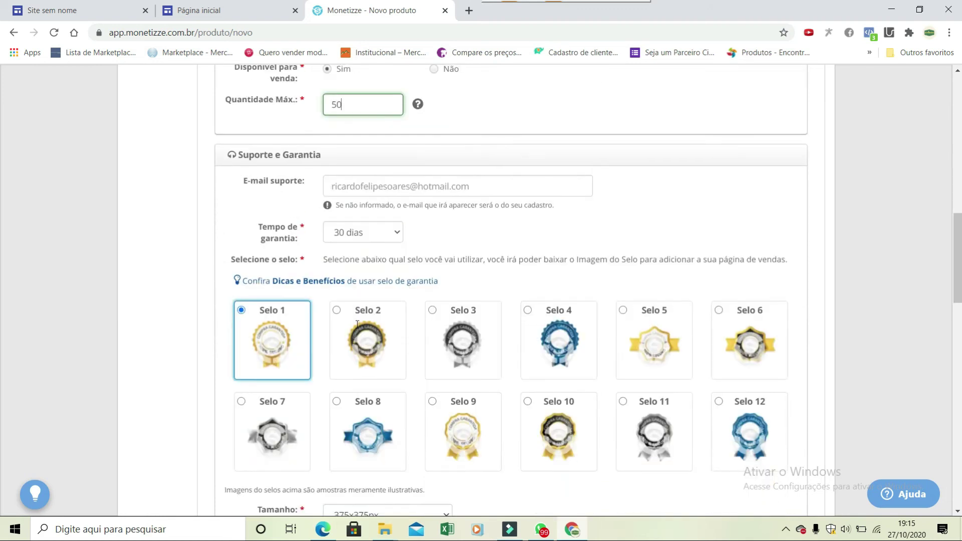
click(431, 271)
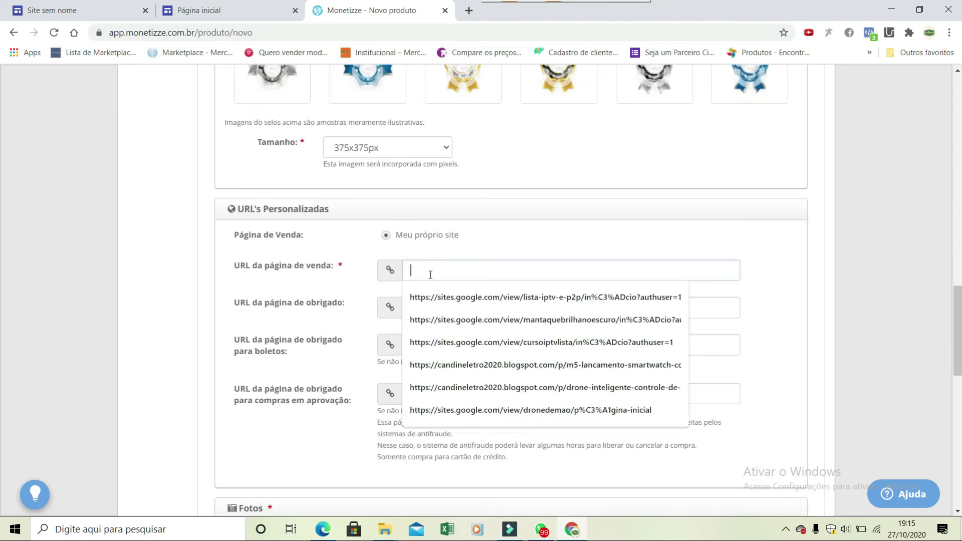
click(237, 16)
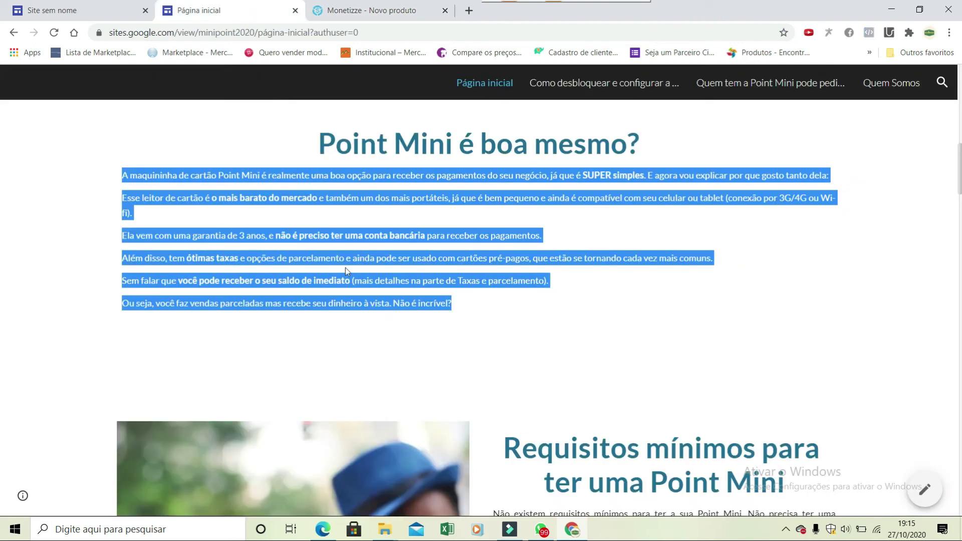
right_click(236, 216)
click(280, 225)
click(371, 10)
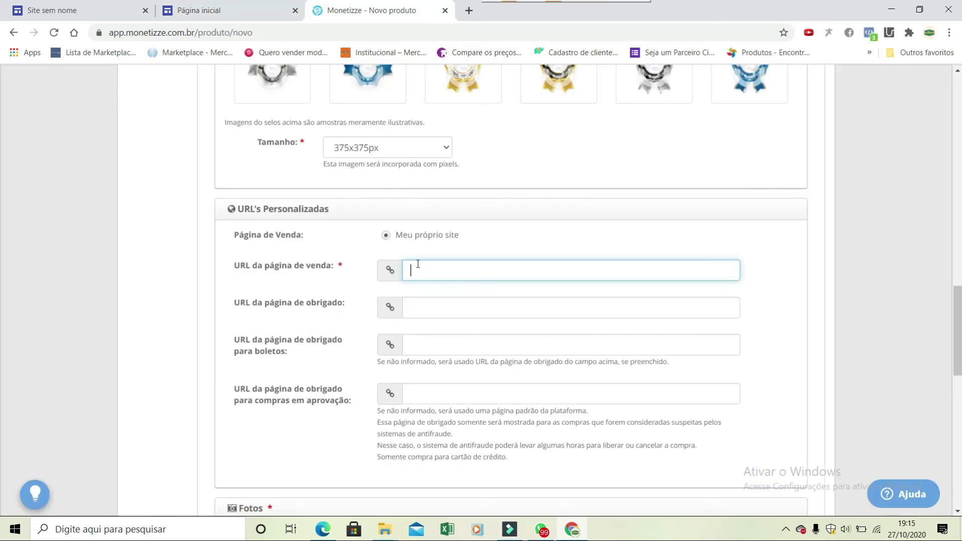
- Copy the published Google Sites home page's address and paste it as the product's sales page URL (URL da página de venda) in Monetizze
click(236, 11)
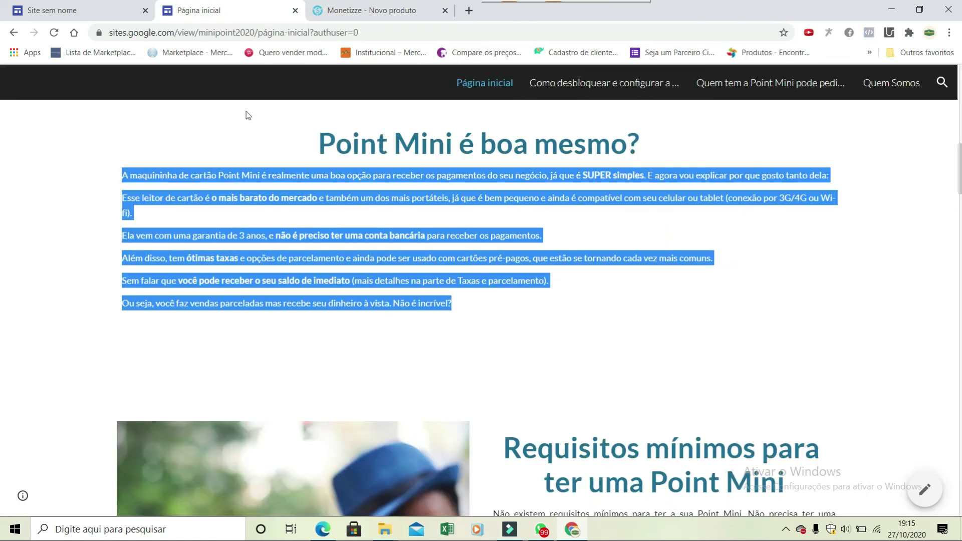
scroll(248, 117, up, 10)
key(F5)
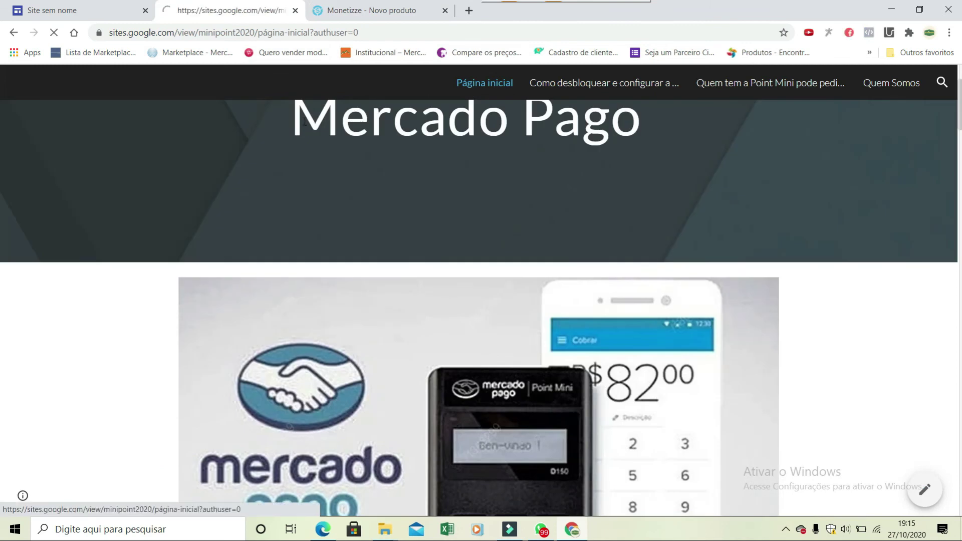
right_click(373, 32)
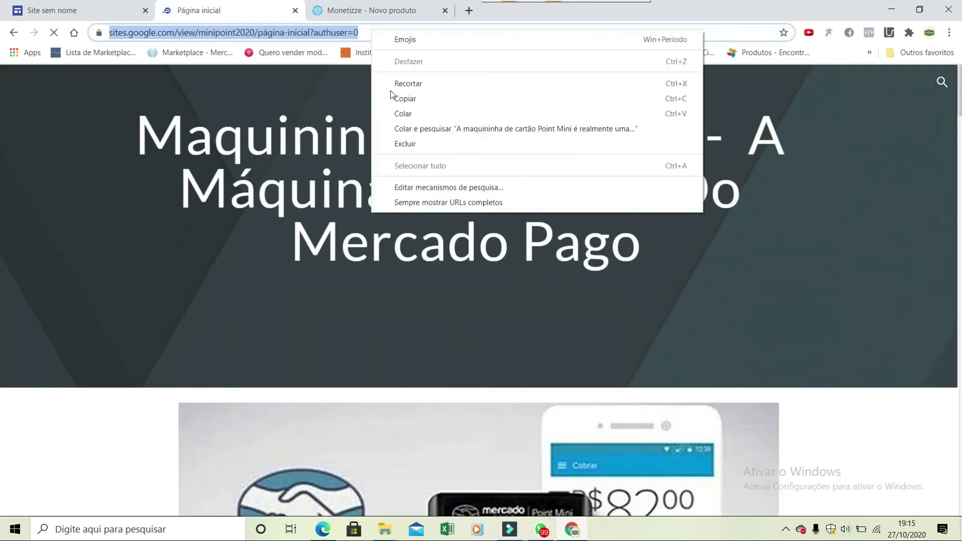
click(420, 98)
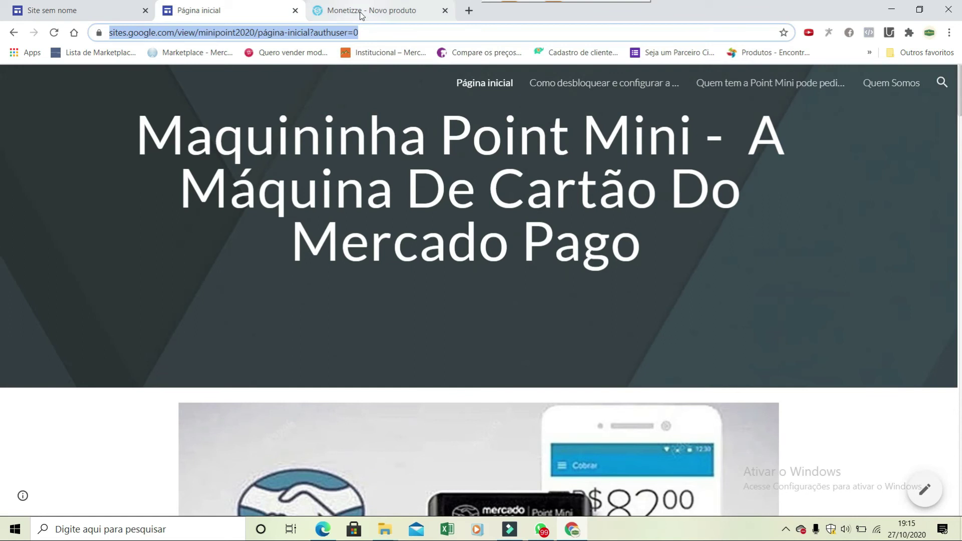
click(361, 12)
right_click(433, 271)
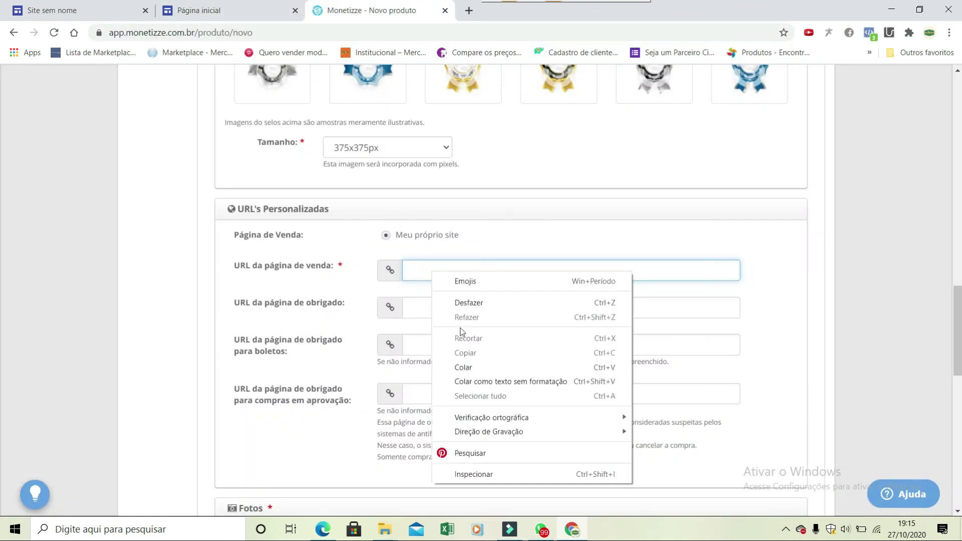
click(480, 364)
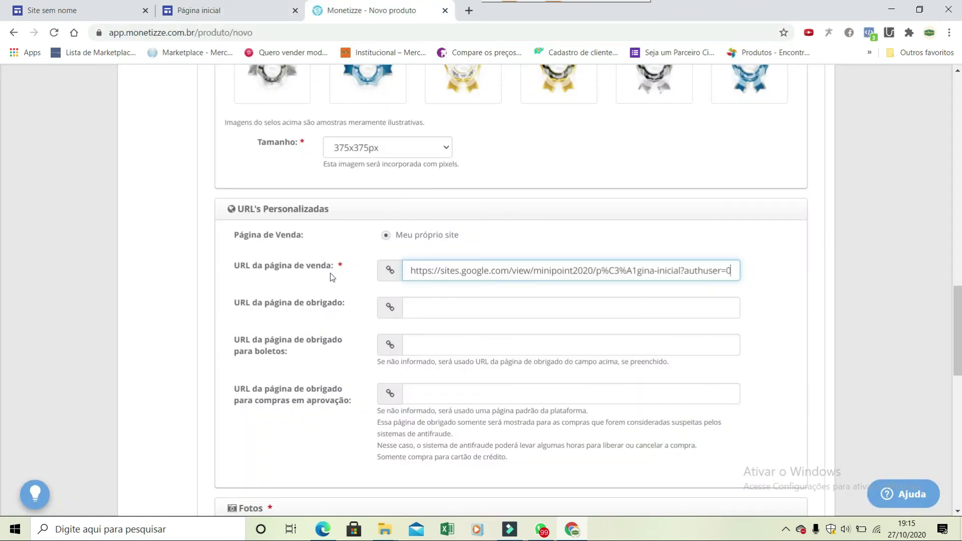
- Paste the same home page address as the thank-you page URL, the boleto thank-you page URL and the thank-you URL for purchases in approval
right_click(443, 307)
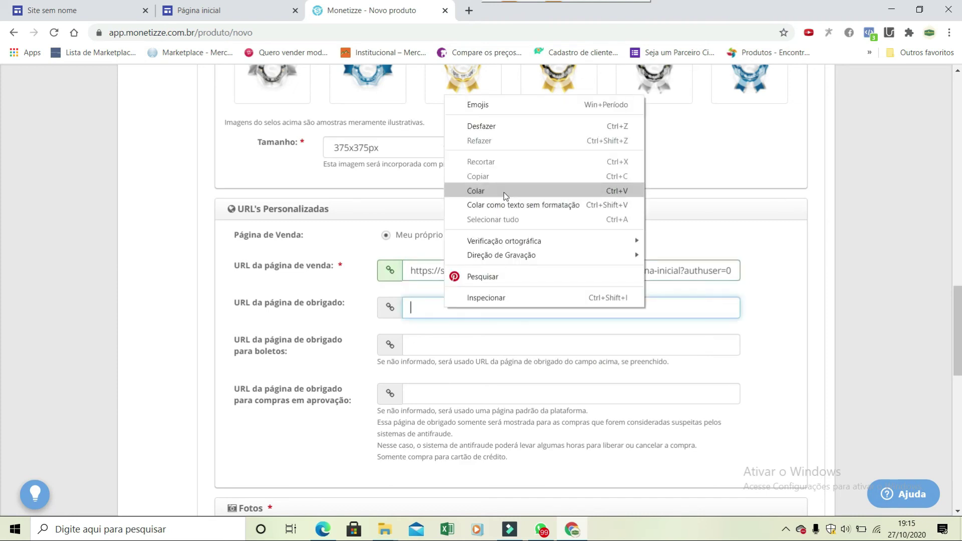
click(503, 190)
right_click(432, 342)
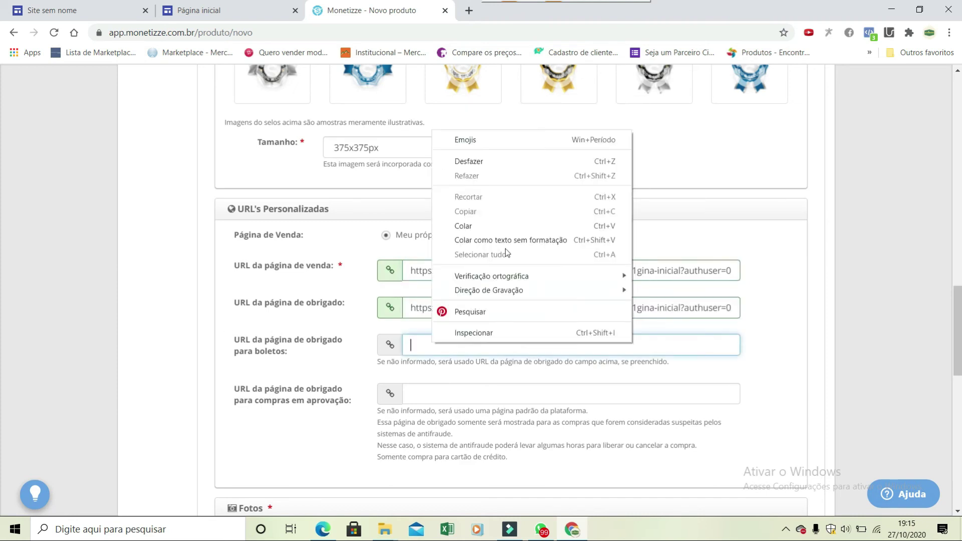
click(509, 226)
right_click(429, 394)
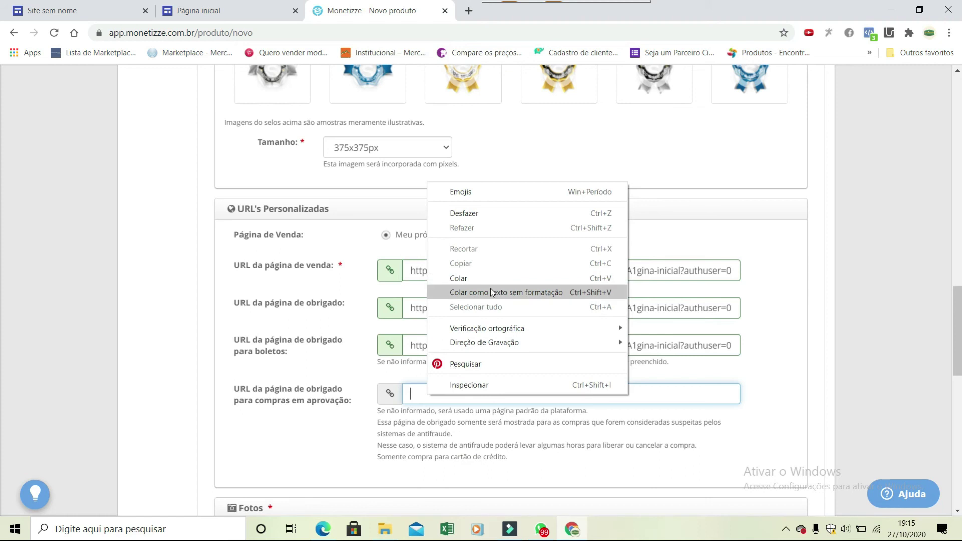
click(490, 281)
- Upload the "unnamed (1)" JPG of the man in the blue hat from "imagens para curso" as the product photo
scroll(339, 371, down, 5)
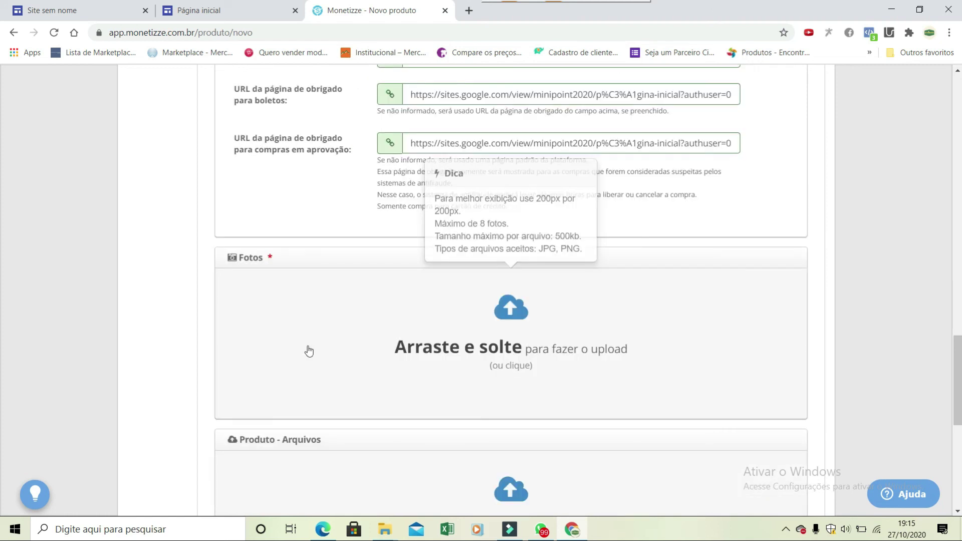
click(504, 249)
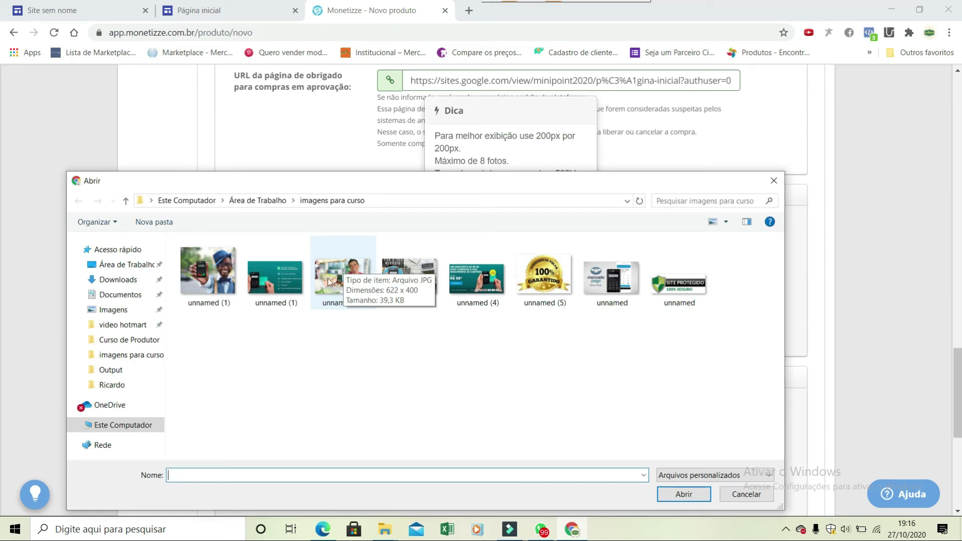
double_click(211, 276)
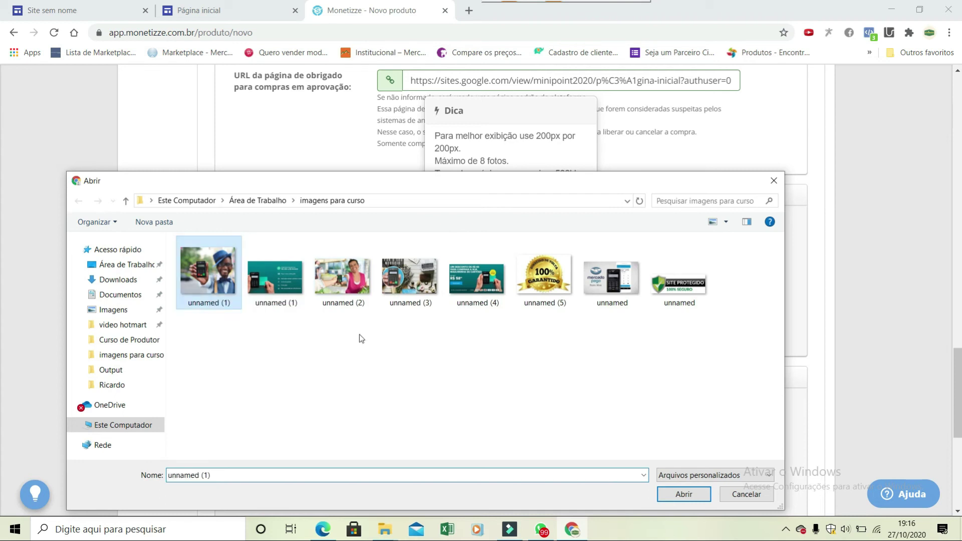
- Upload unnamed (1).png, unnamed (2).jpg, unnamed (3).jpg and the Mercado Pago unnamed.jpg from "imagens para curso" as the product's files
scroll(199, 359, down, 9)
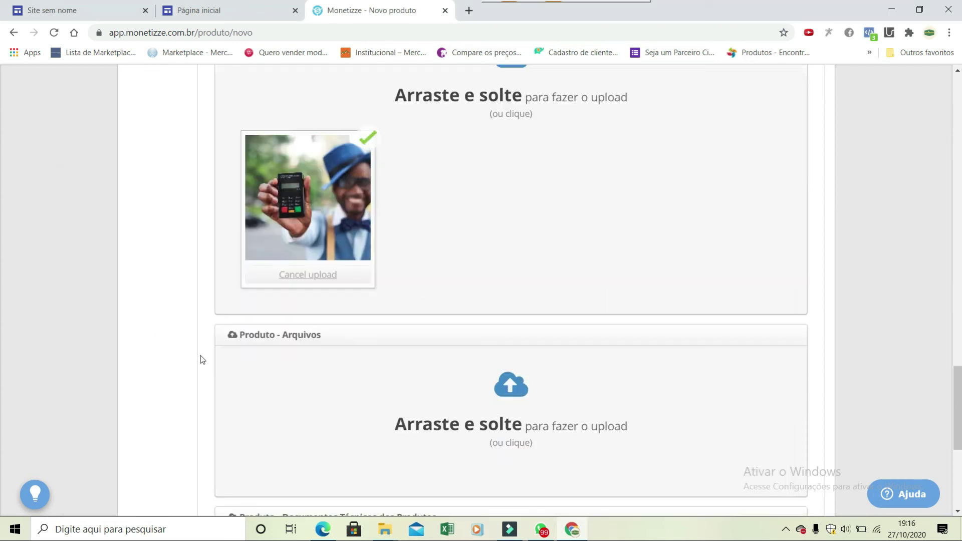
scroll(445, 228, up, 1)
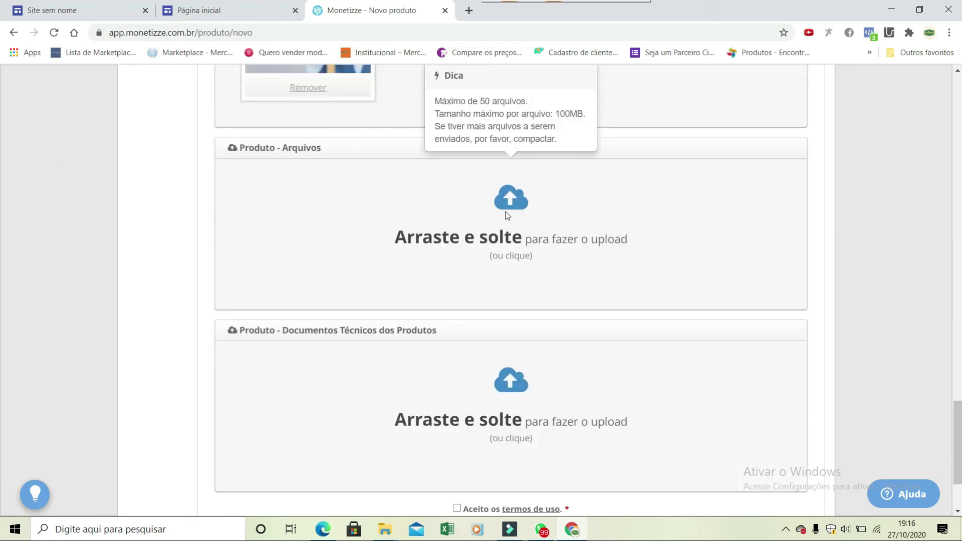
click(282, 260)
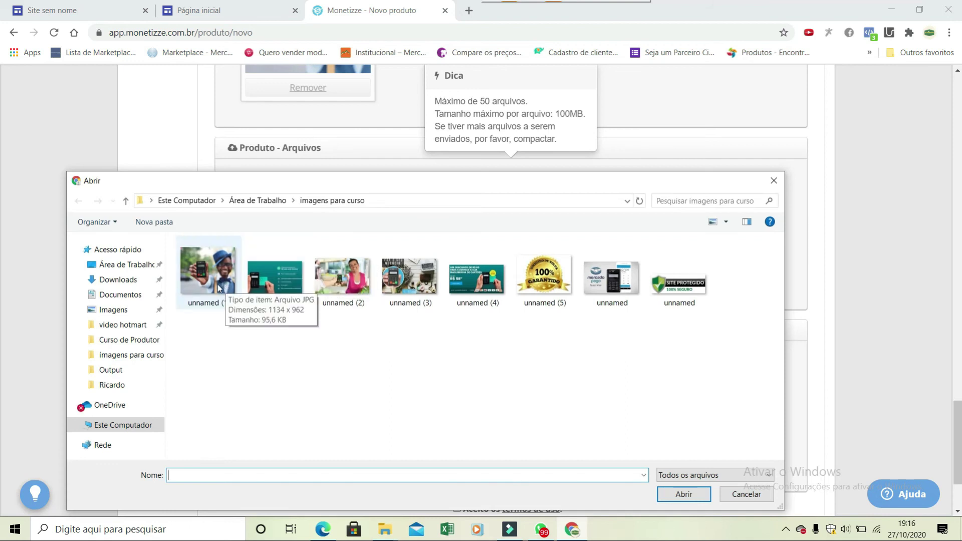
click(290, 279)
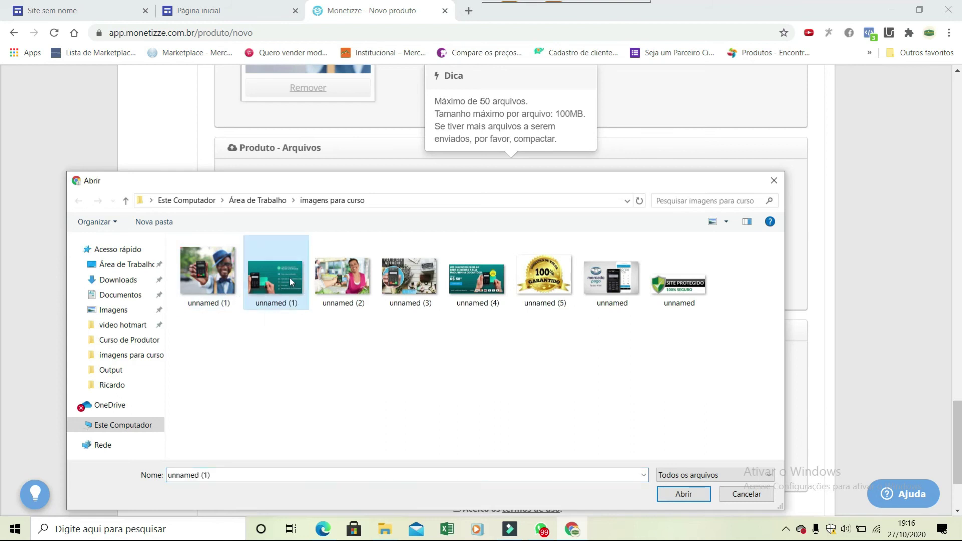
double_click(290, 278)
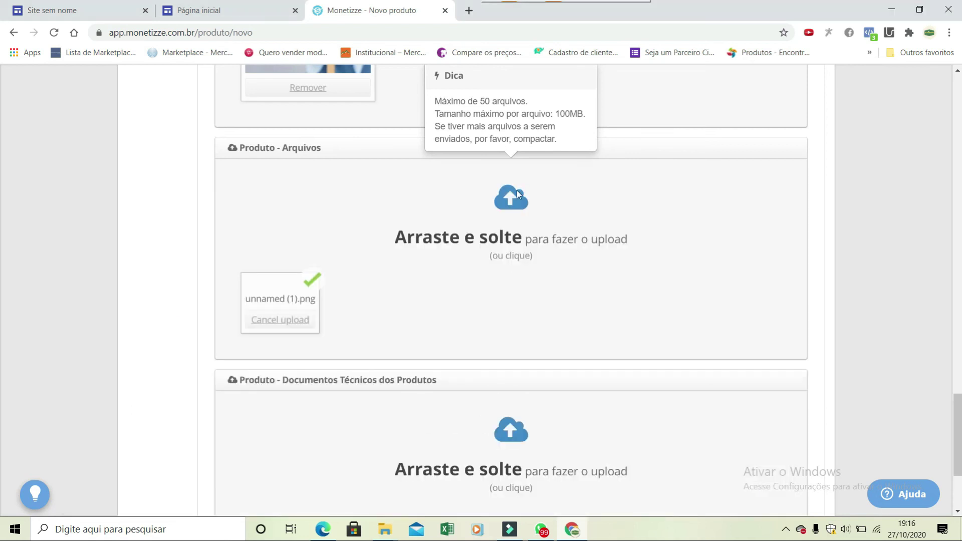
click(383, 242)
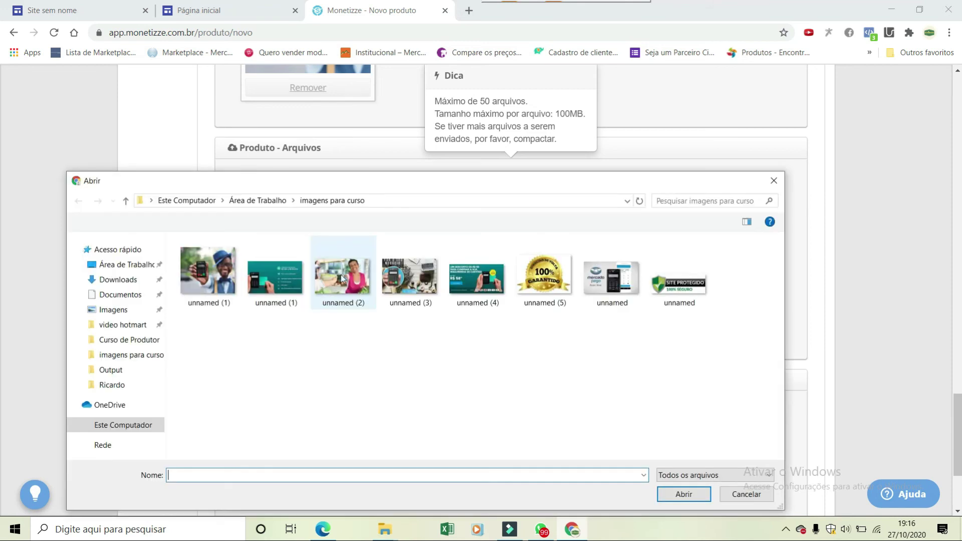
double_click(343, 276)
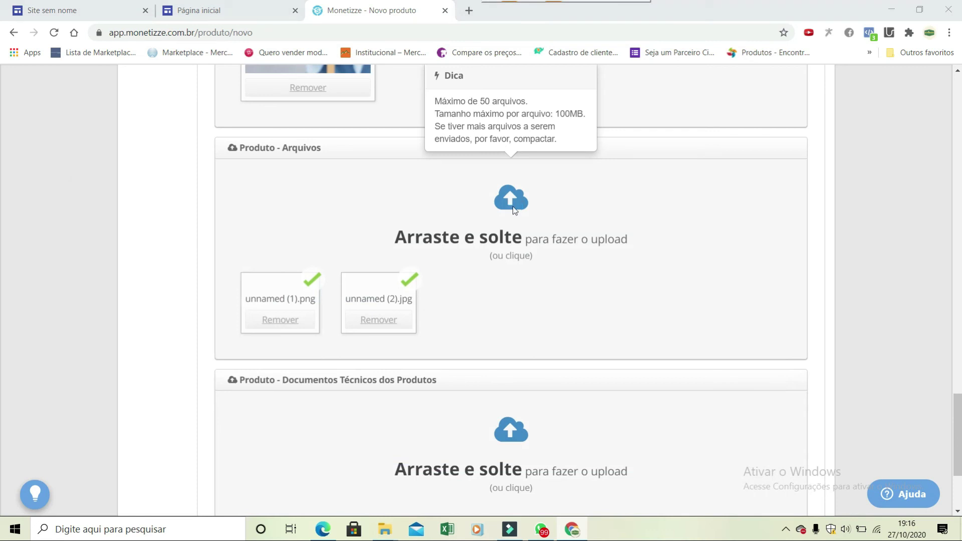
click(443, 207)
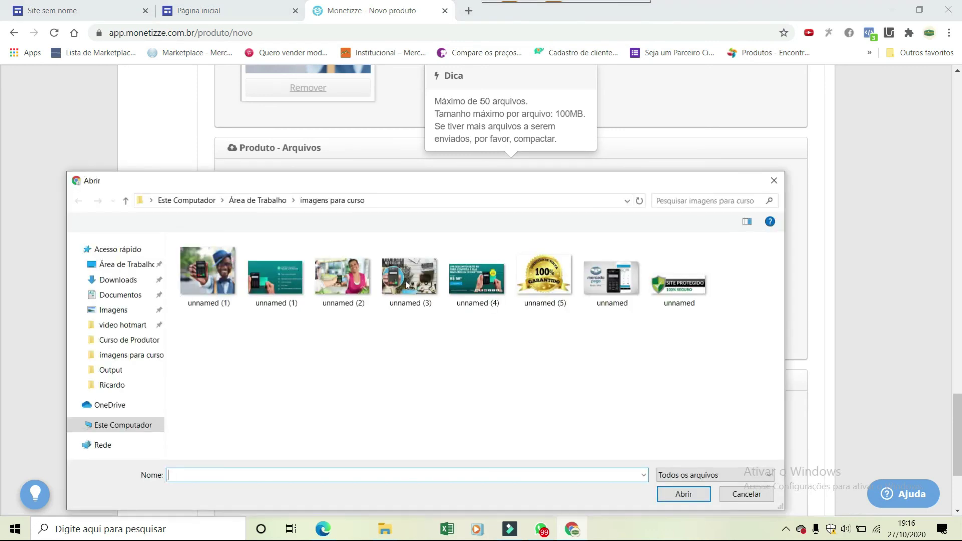
click(406, 283)
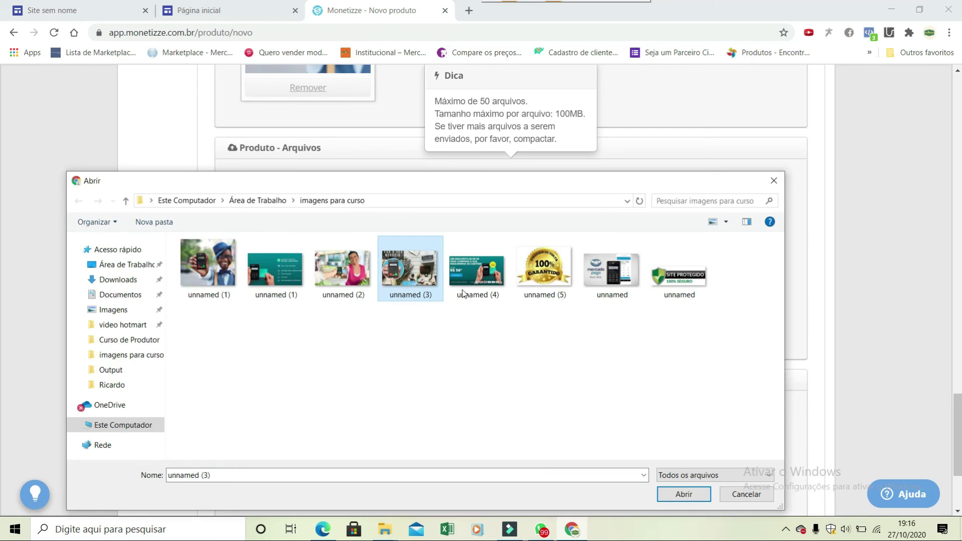
key(Return)
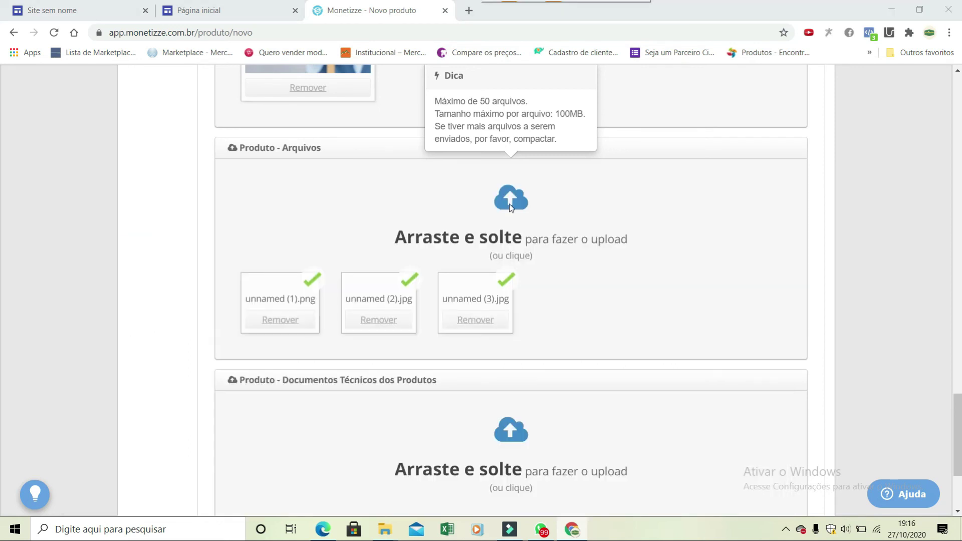
click(510, 207)
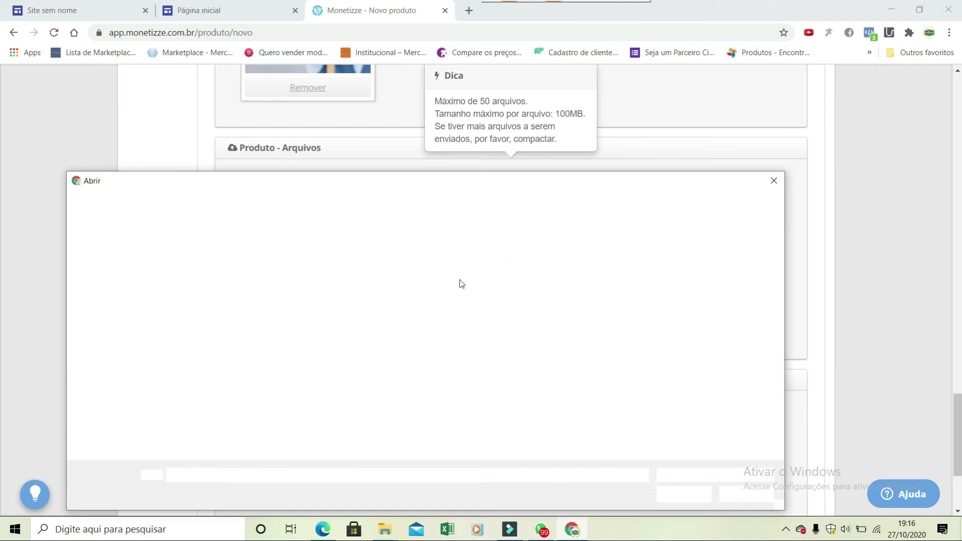
double_click(612, 278)
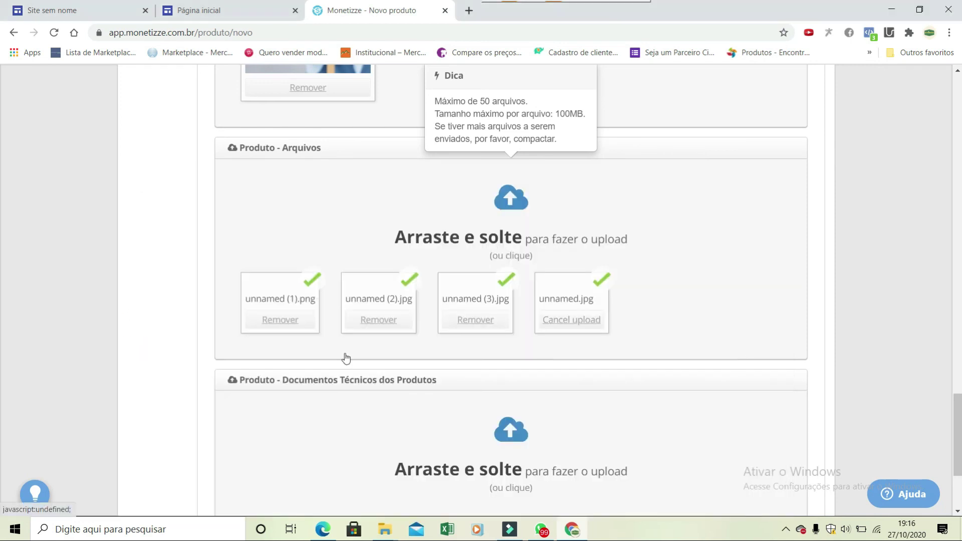
- Accept the terms of use, confirm all the legal requirements, and save and submit the product for analysis
scroll(220, 347, down, 3)
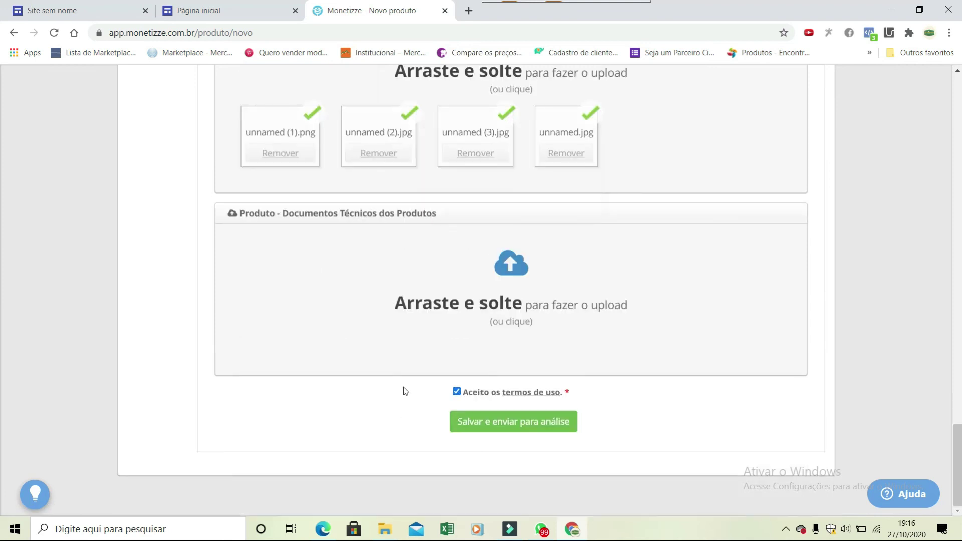
scroll(406, 391, up, 20)
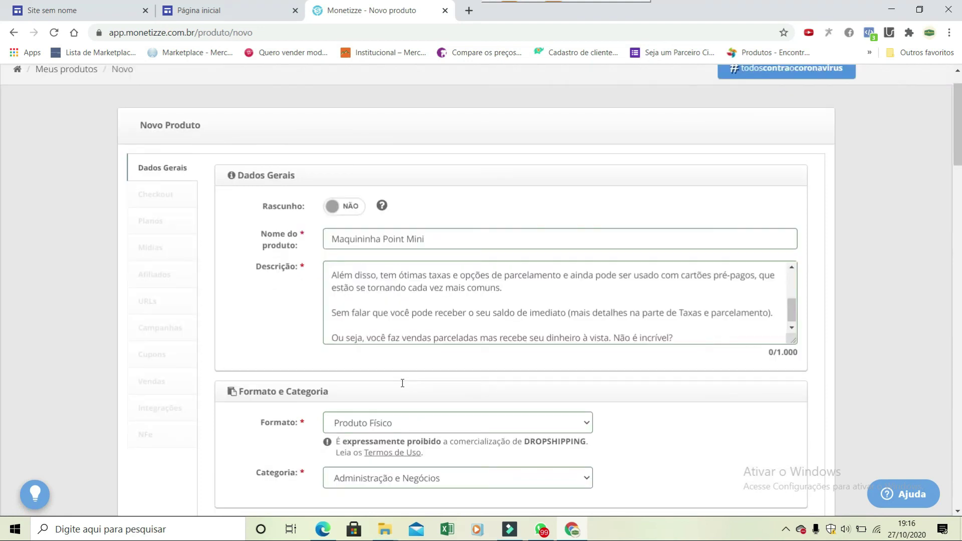
scroll(402, 383, up, 2)
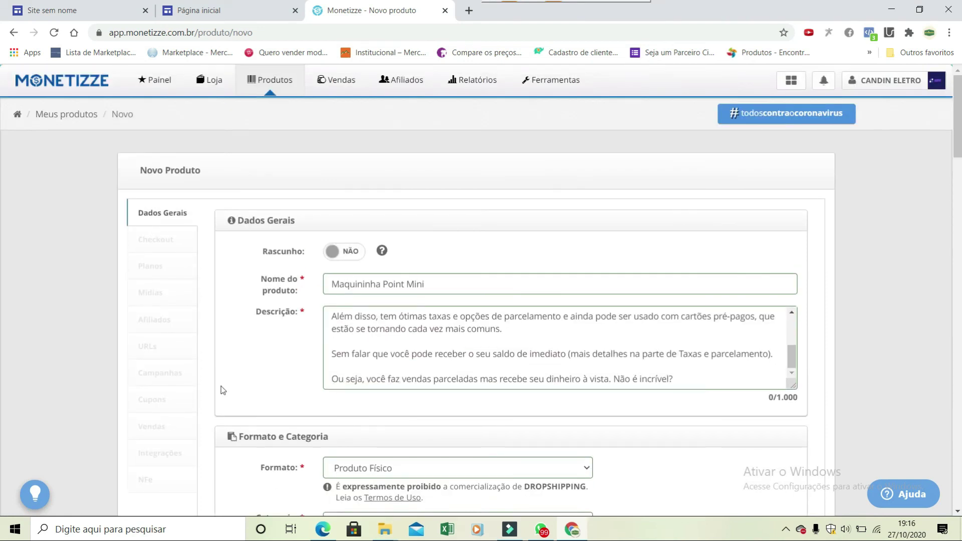
scroll(223, 390, down, 20)
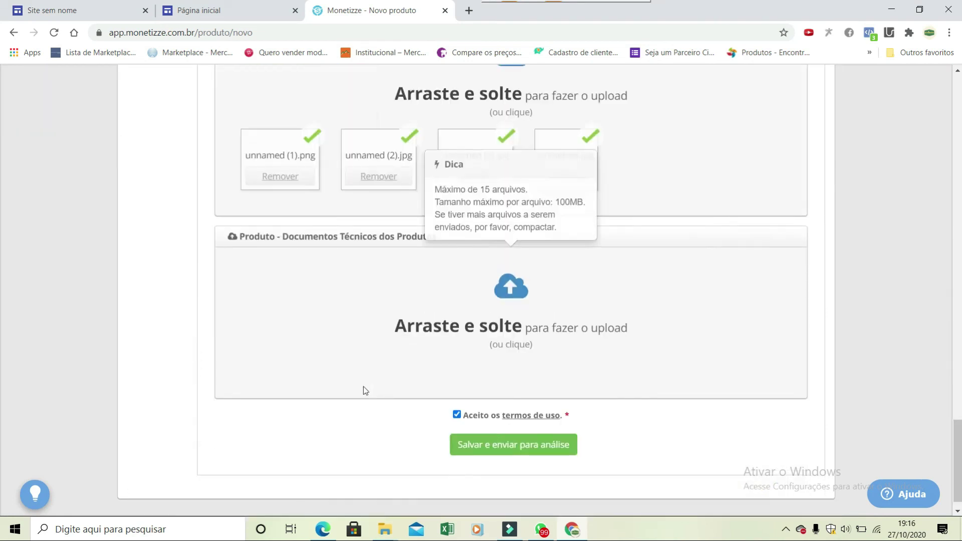
scroll(364, 390, down, 1)
click(487, 423)
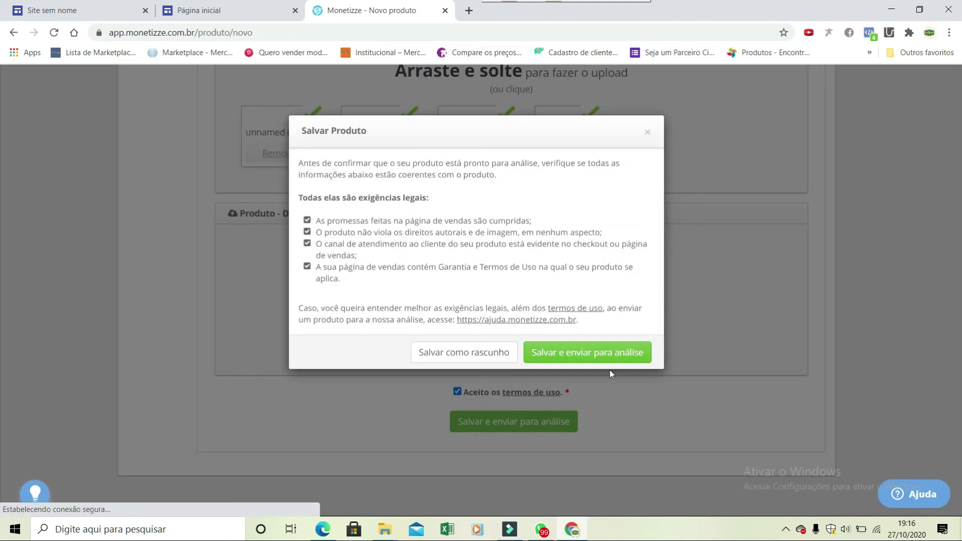
click(602, 352)
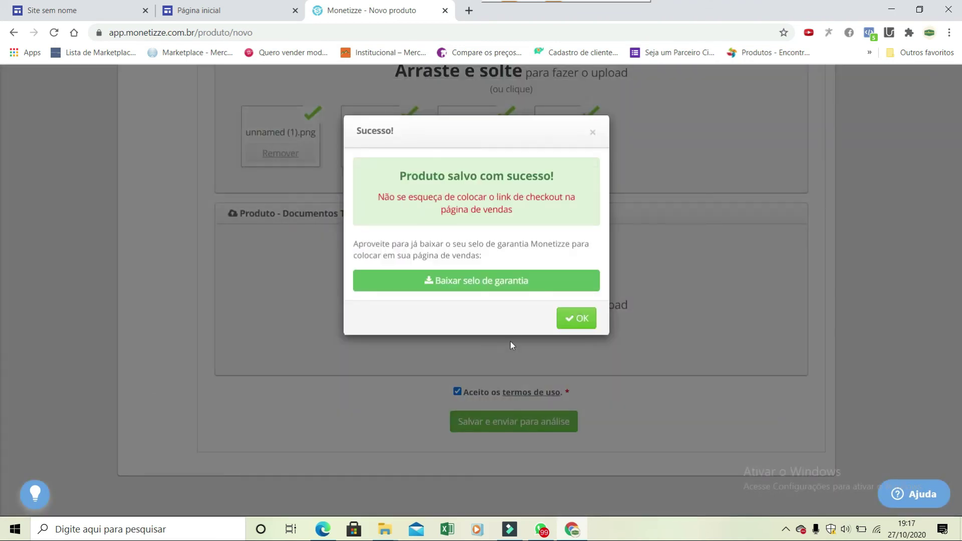
click(581, 325)
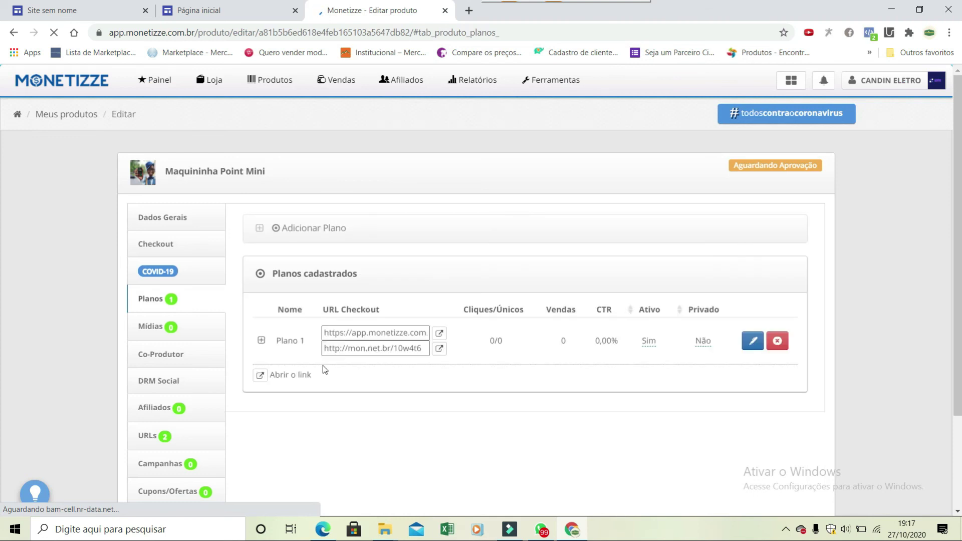
- Copy Plano 1's full Monetizze checkout URL and switch to the Google Sites editor at the COMPRE AGORA buttons
click(419, 333)
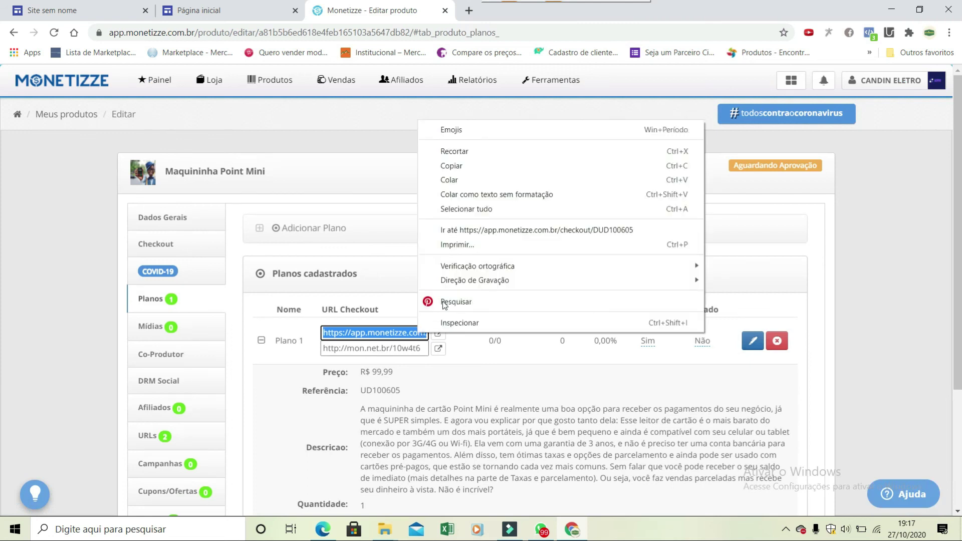
click(488, 170)
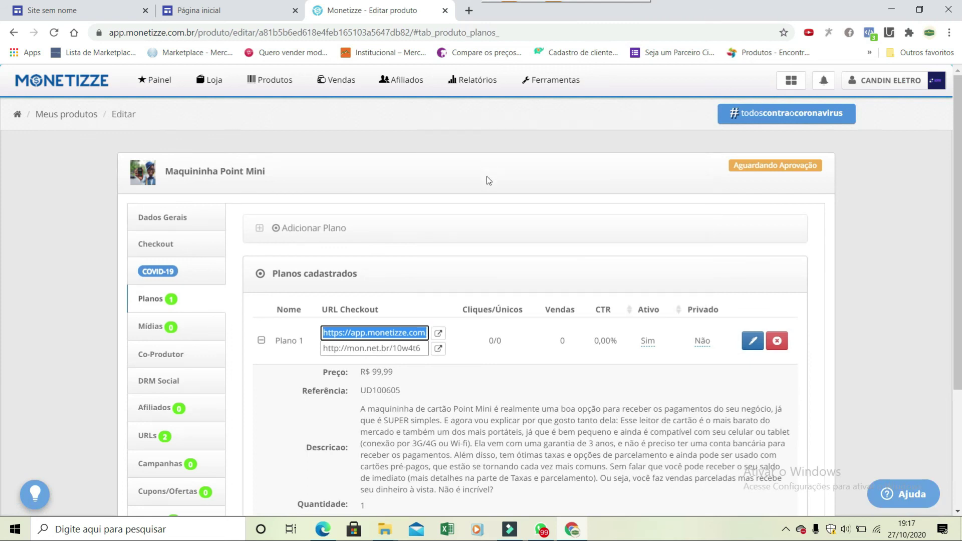
click(83, 20)
scroll(98, 366, down, 5)
scroll(98, 366, down, 15)
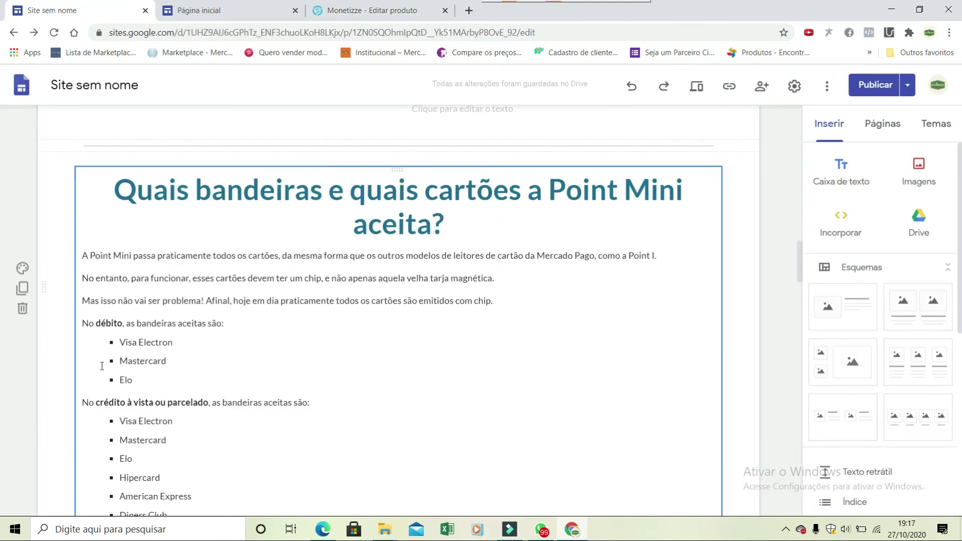
scroll(156, 346, up, 1)
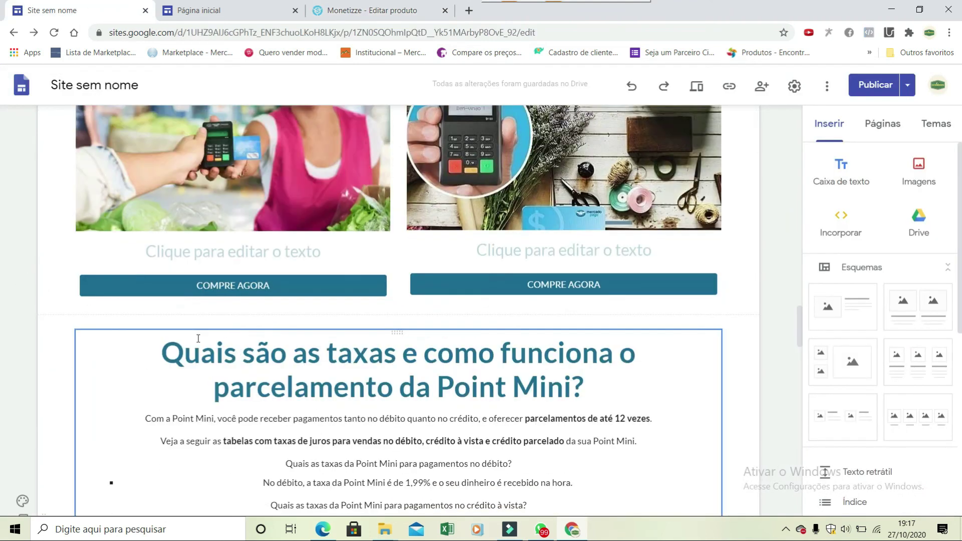
click(241, 285)
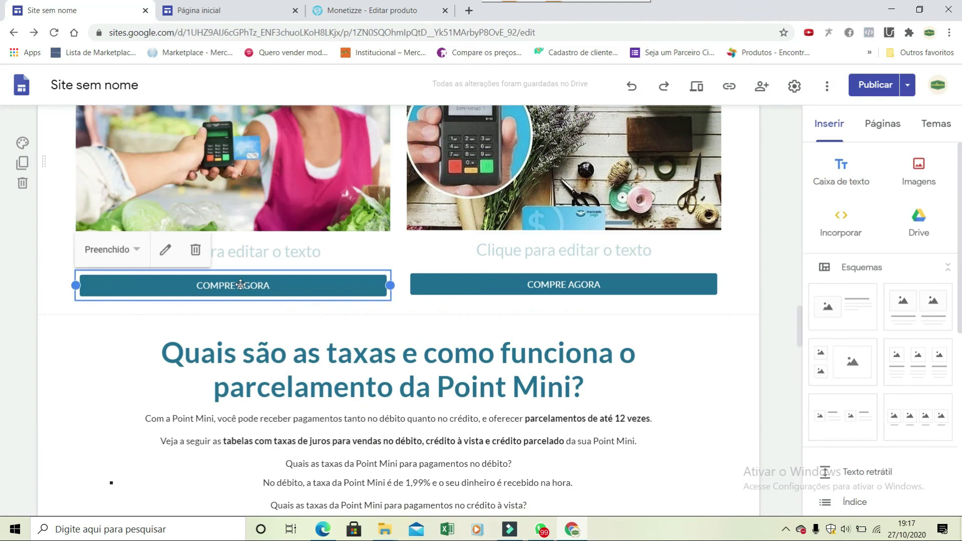
click(162, 250)
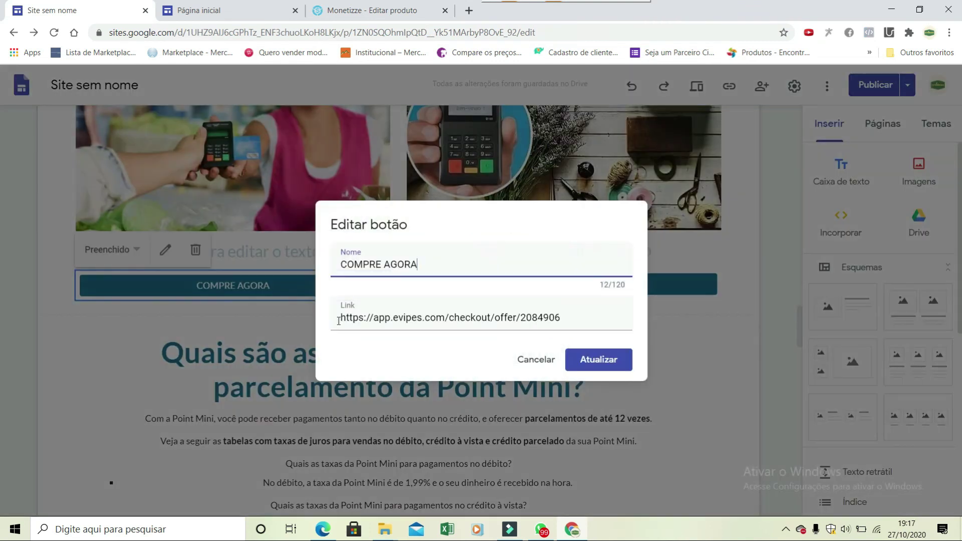
triple_click(360, 317)
key(BackSpace)
right_click(360, 317)
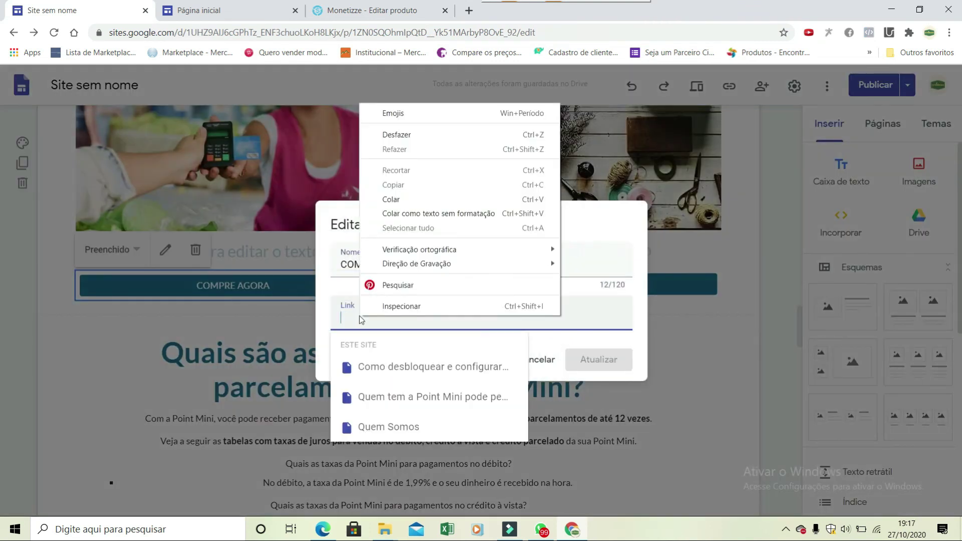
click(435, 200)
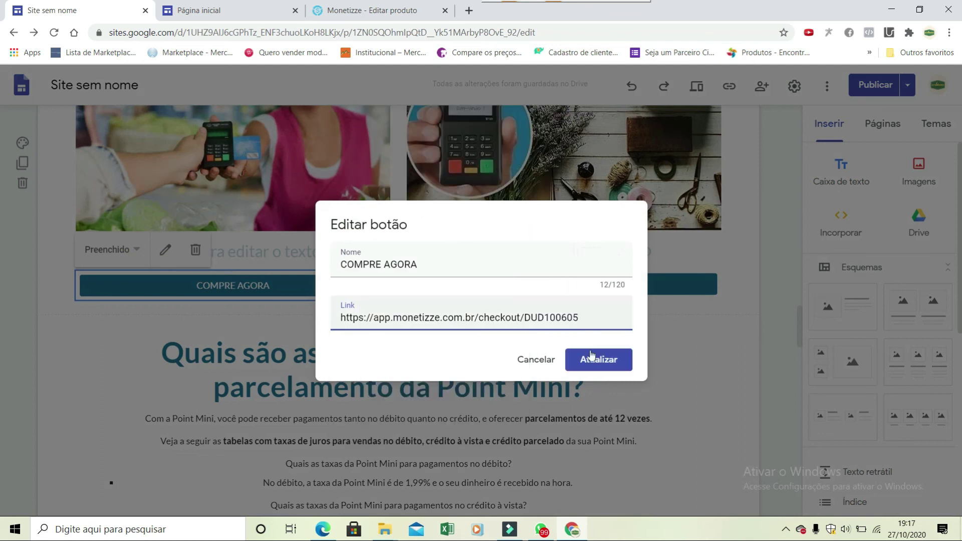
click(596, 359)
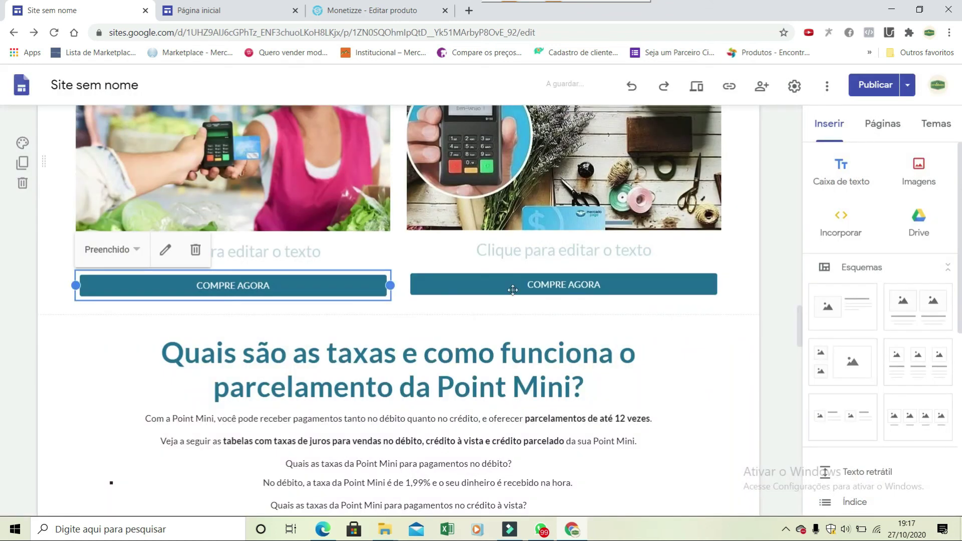
double_click(491, 284)
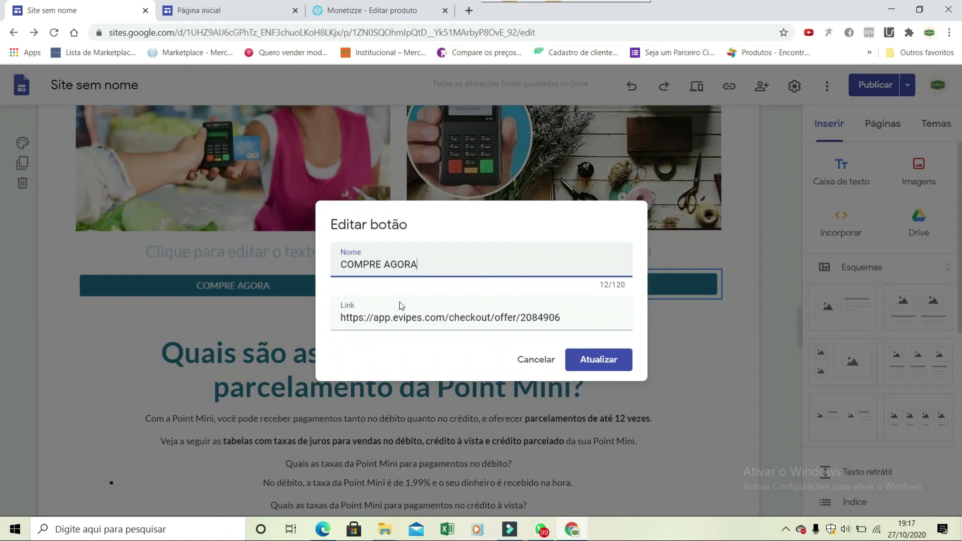
triple_click(372, 319)
key(BackSpace)
right_click(372, 319)
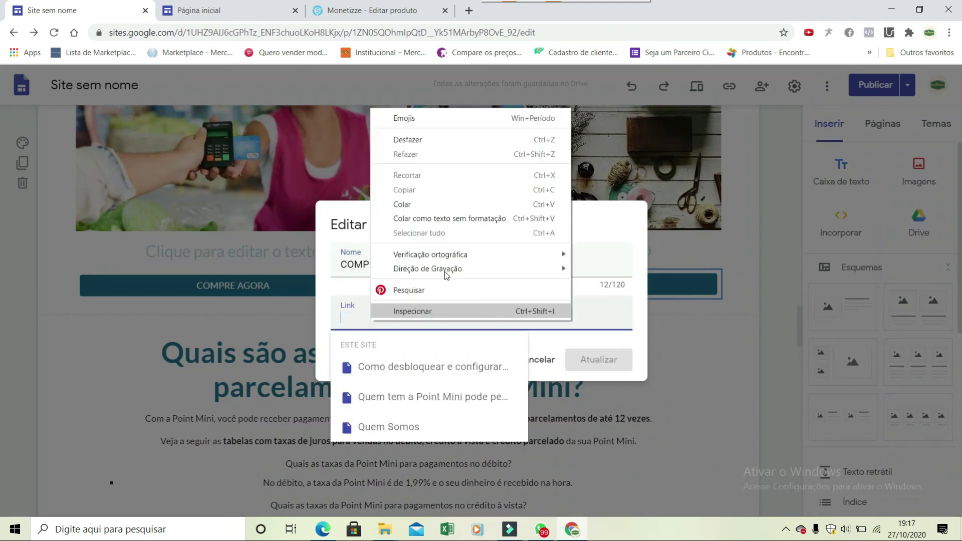
click(453, 204)
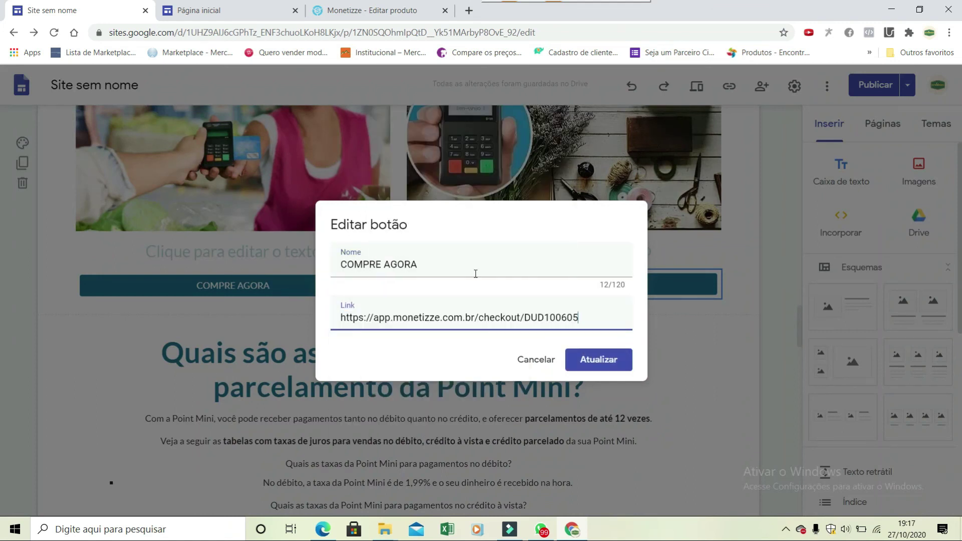
click(599, 360)
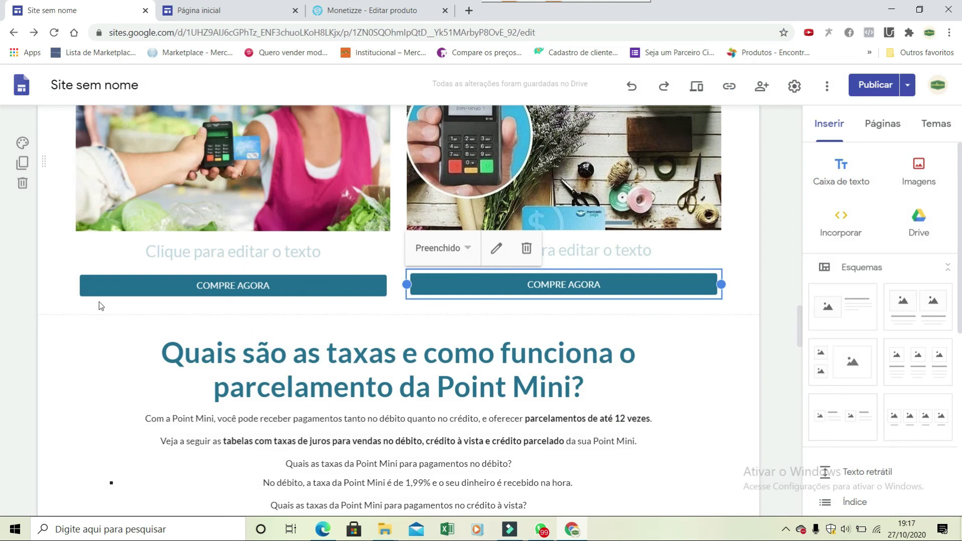
click(195, 288)
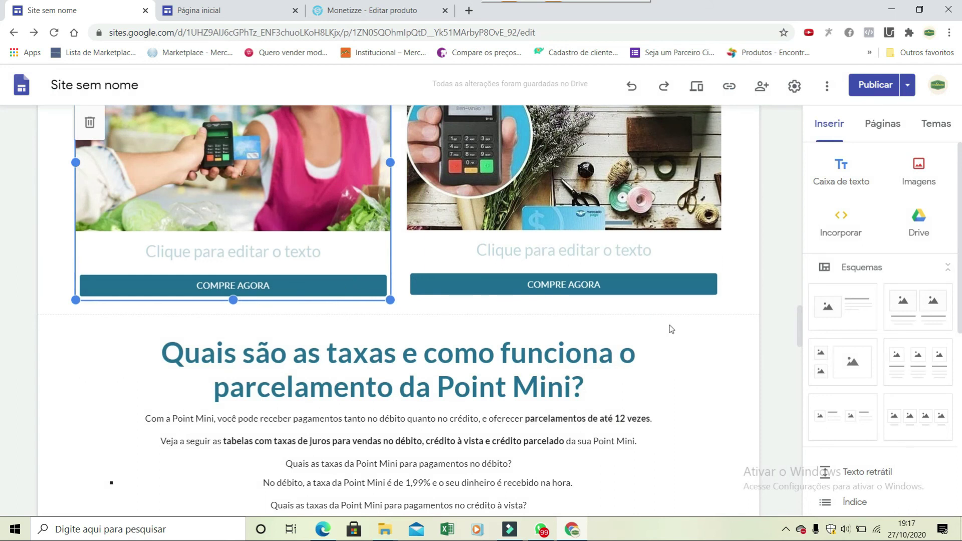
- Publish the updated site, open the published version briefly and close that extra copy
click(869, 85)
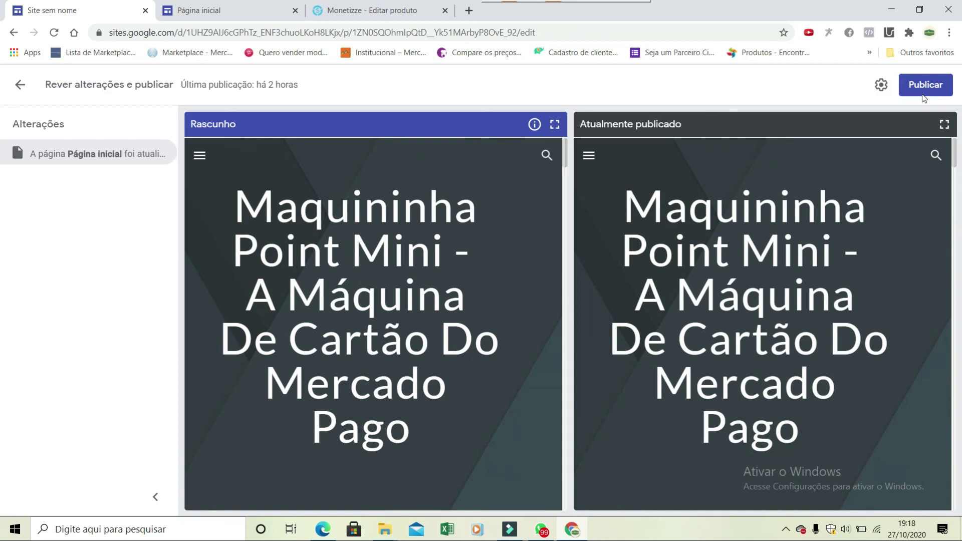
click(922, 87)
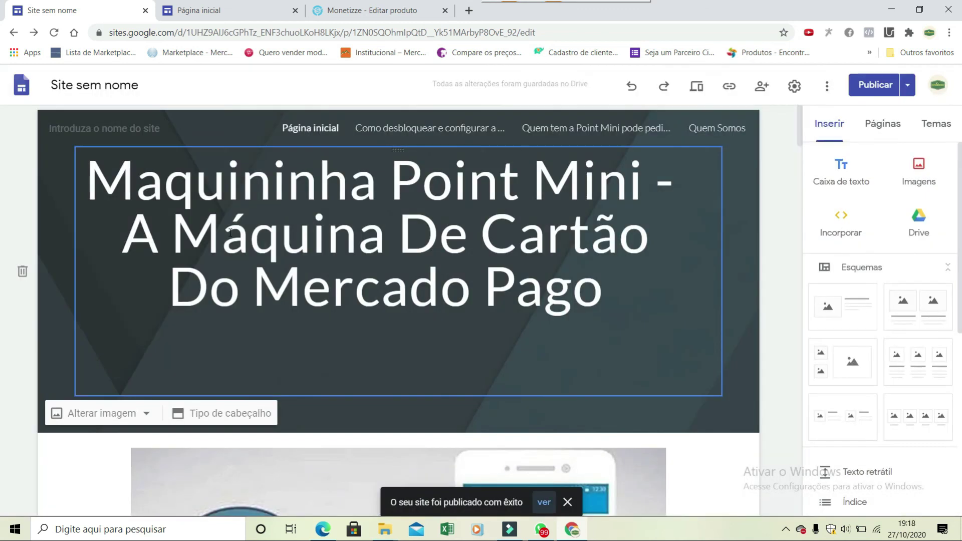
click(544, 502)
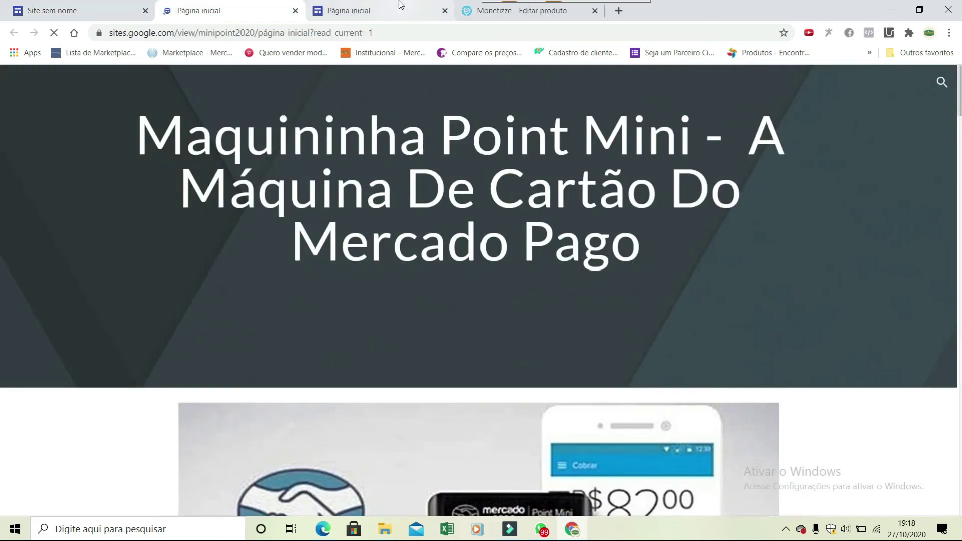
click(240, 32)
key(ctrl+w)
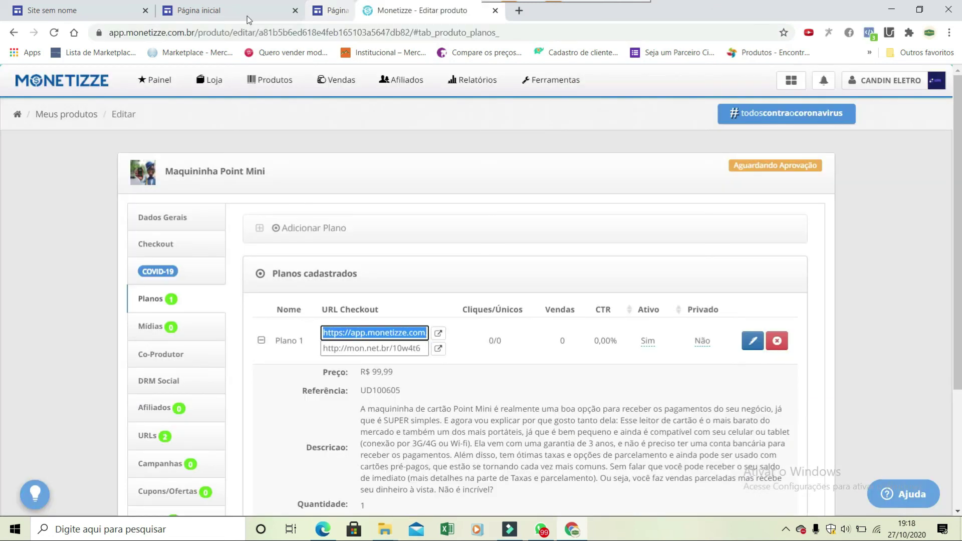
- Test both COMPRE AGORA buttons on the published home page to check which checkout page they open
click(247, 15)
scroll(163, 317, down, 20)
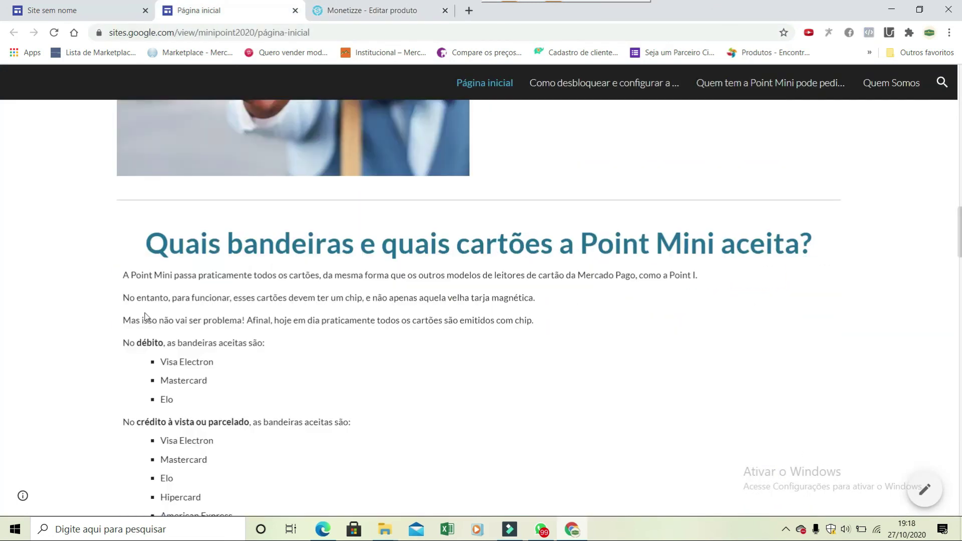
scroll(145, 316, down, 1)
scroll(145, 316, up, 10)
scroll(152, 314, down, 2)
scroll(150, 351, up, 3)
click(234, 278)
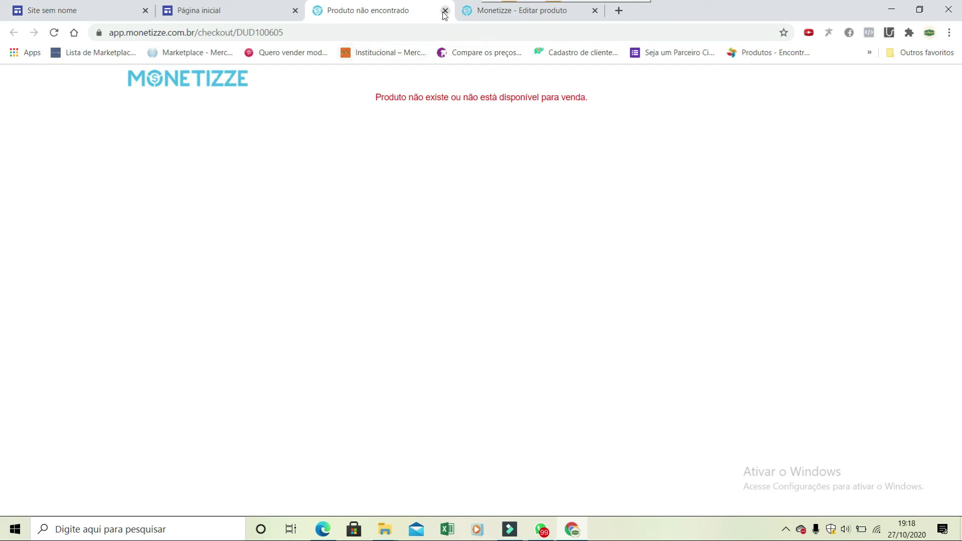
key(ctrl+w)
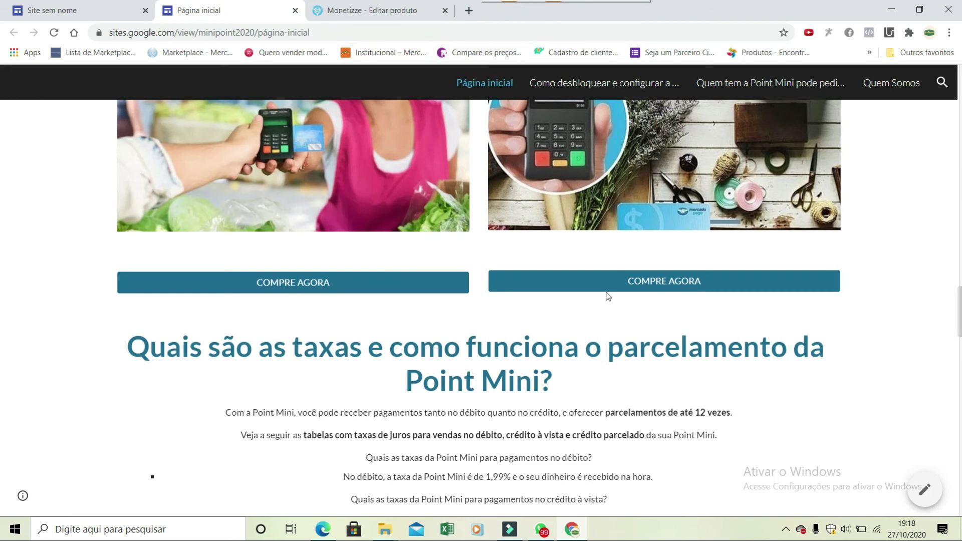
click(582, 284)
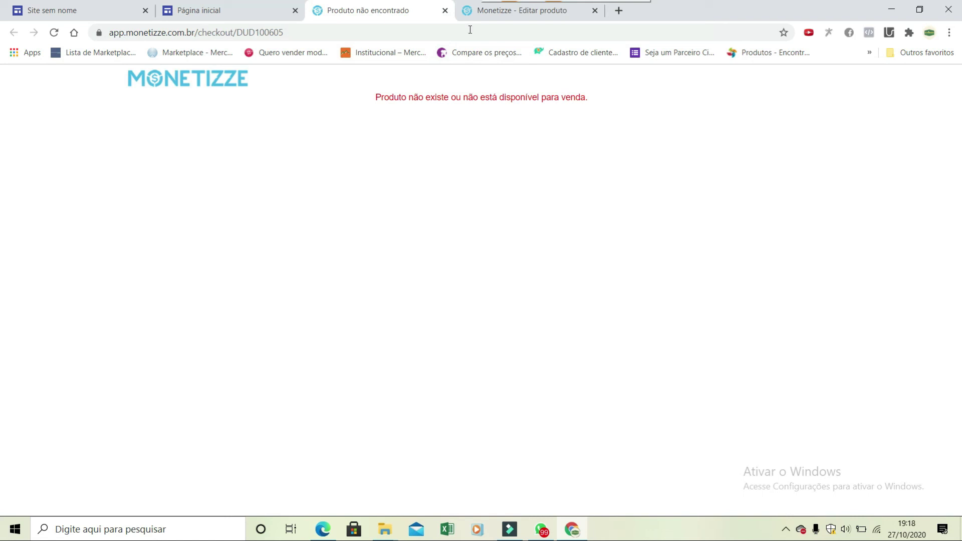
- Review Plano 1's details on Monetizze and compare them with the published home page and the checkout page
click(495, 14)
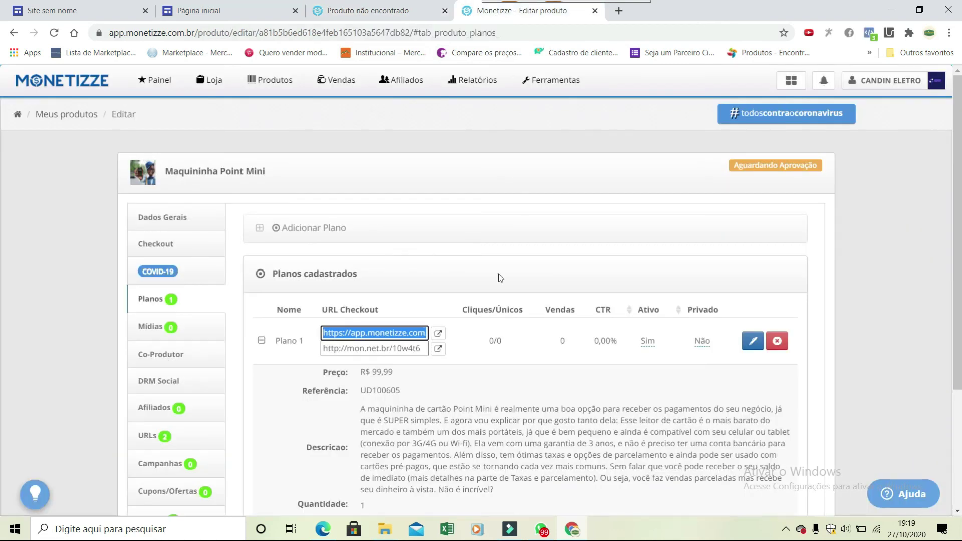
scroll(441, 277, down, 1)
scroll(301, 168, down, 1)
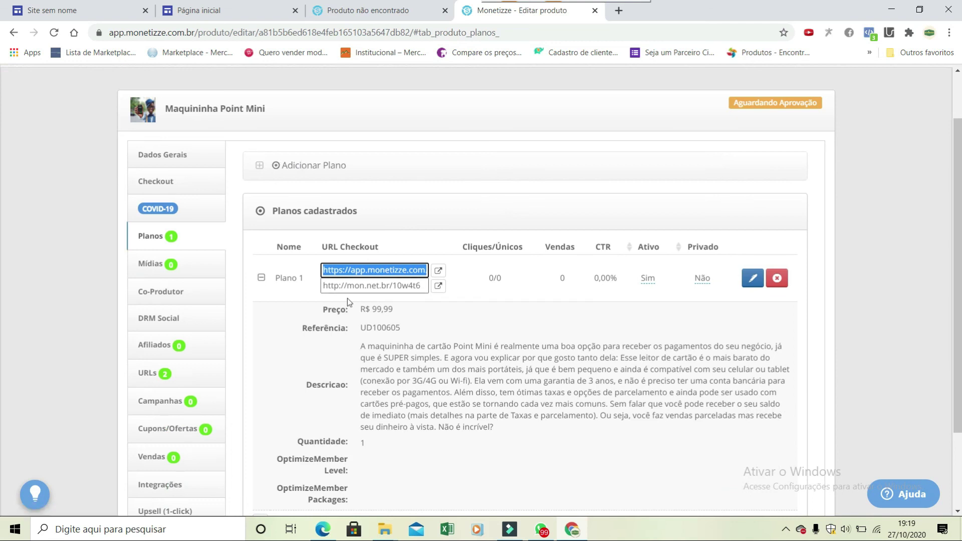
scroll(347, 299, down, 2)
scroll(344, 239, up, 1)
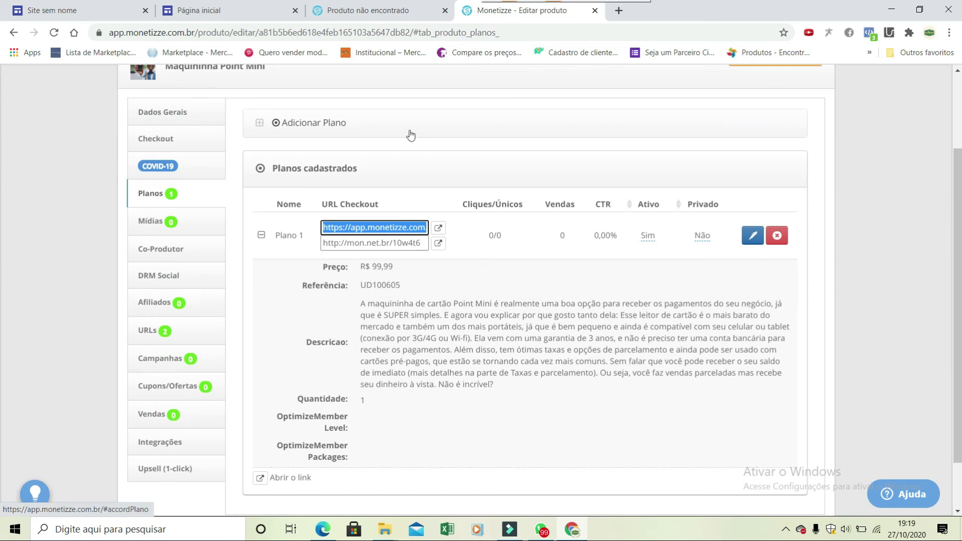
click(199, 10)
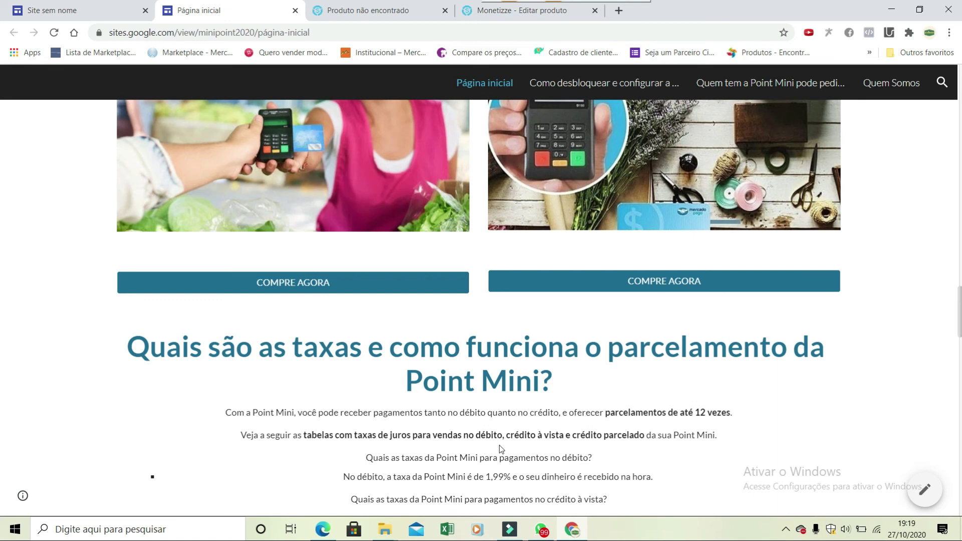
click(400, 14)
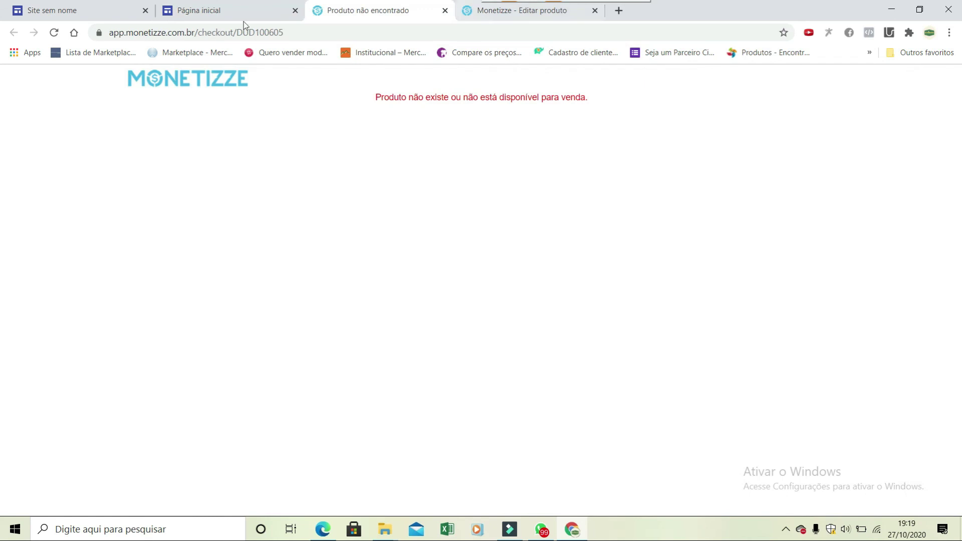
click(229, 13)
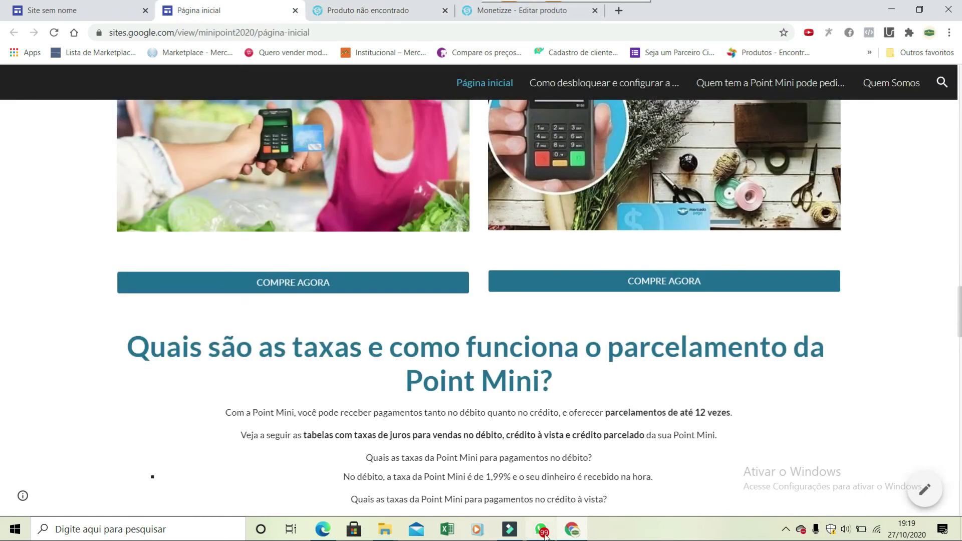
- Open the Meus Produtos list on Monetizze and check the Maquininha Point Mini's status against its checkout page
click(524, 11)
scroll(263, 187, up, 2)
scroll(189, 205, up, 1)
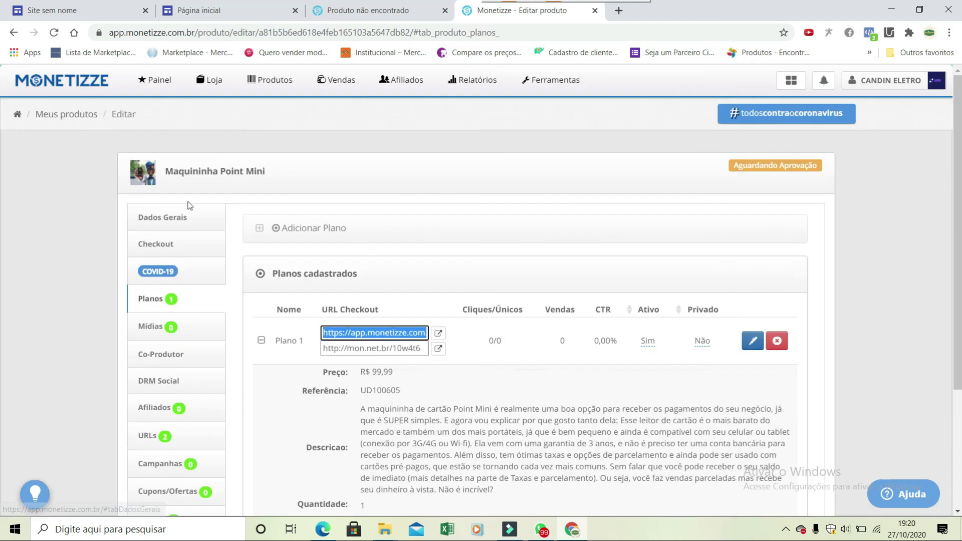
mouse_move(280, 86)
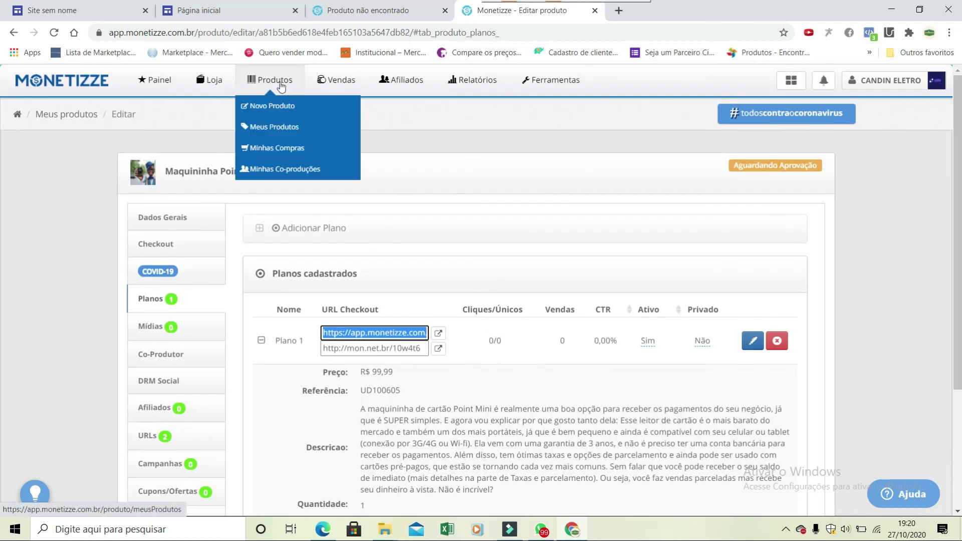
click(277, 126)
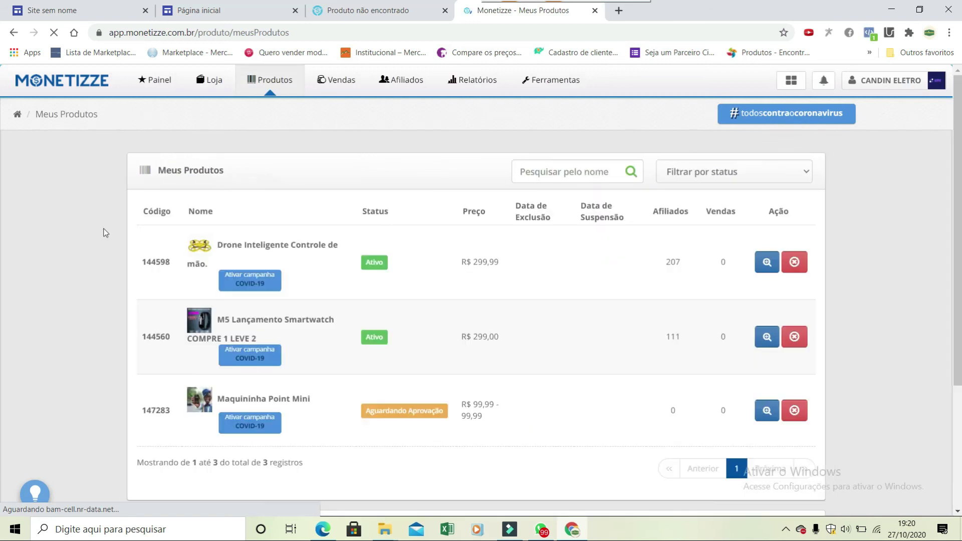
scroll(382, 309, down, 3)
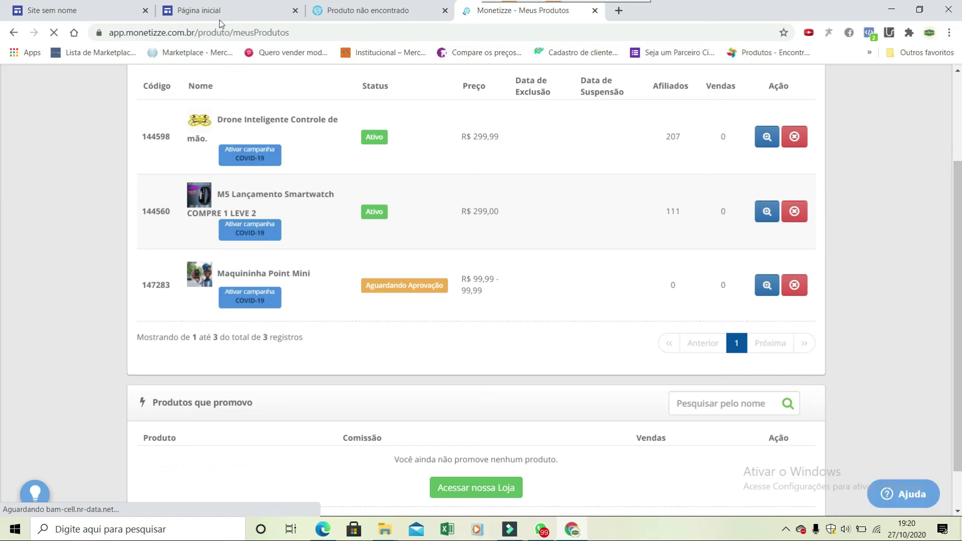
click(346, 11)
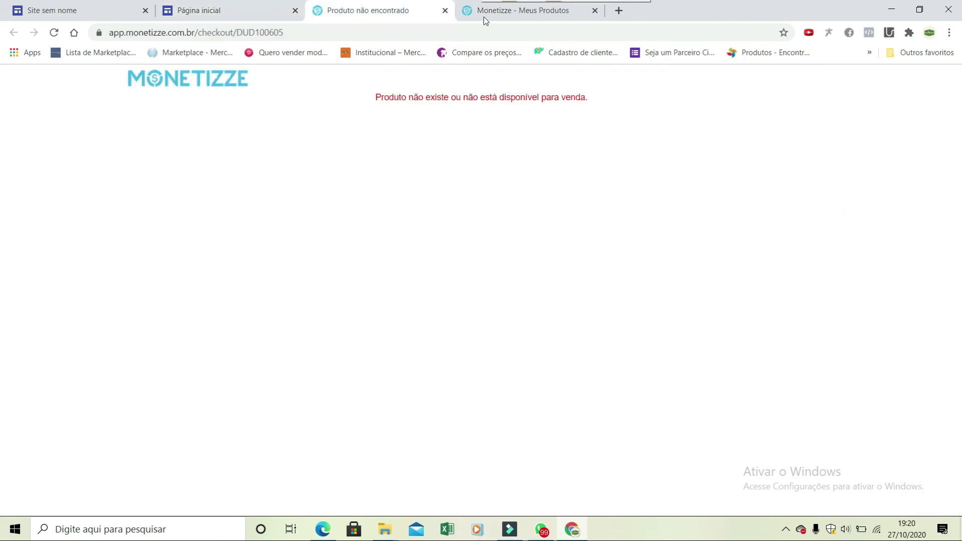
click(485, 15)
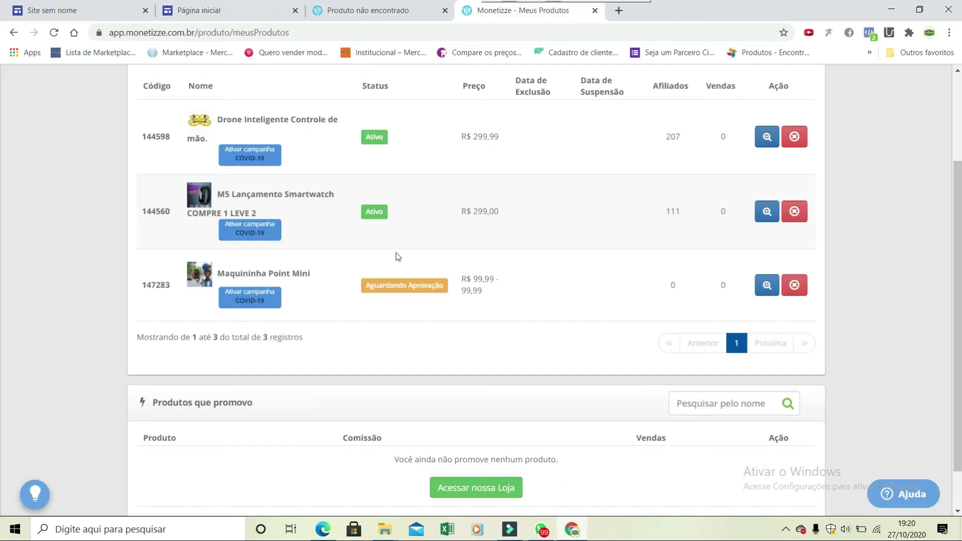